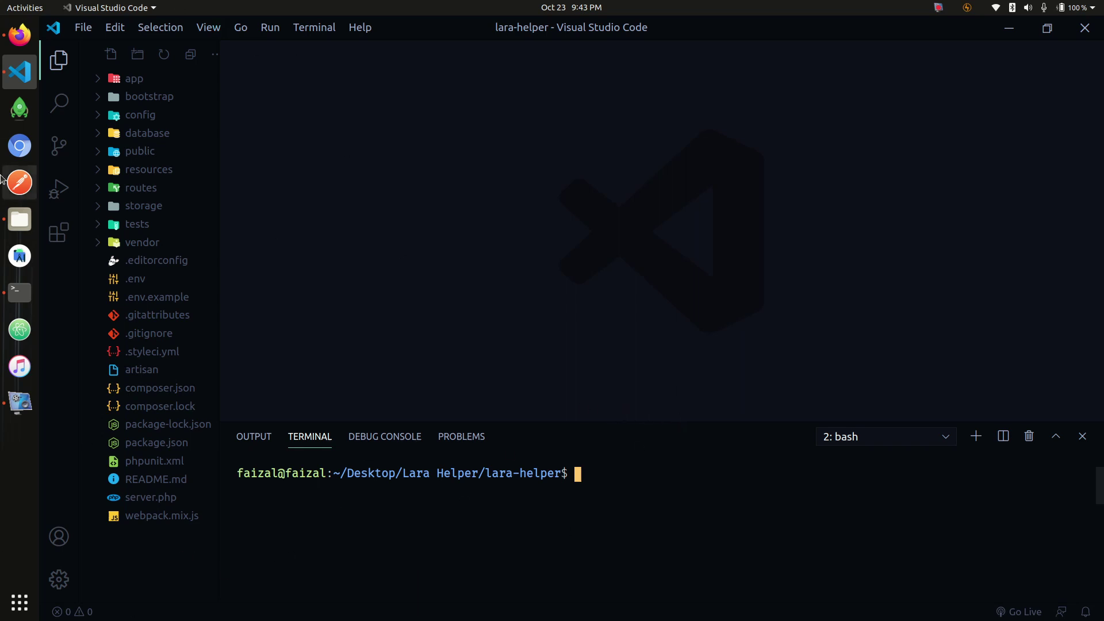
# Check the php server terminal output and reload the Laravel page in the browser.
pyautogui.click(919, 437)
pyautogui.click(906, 455)
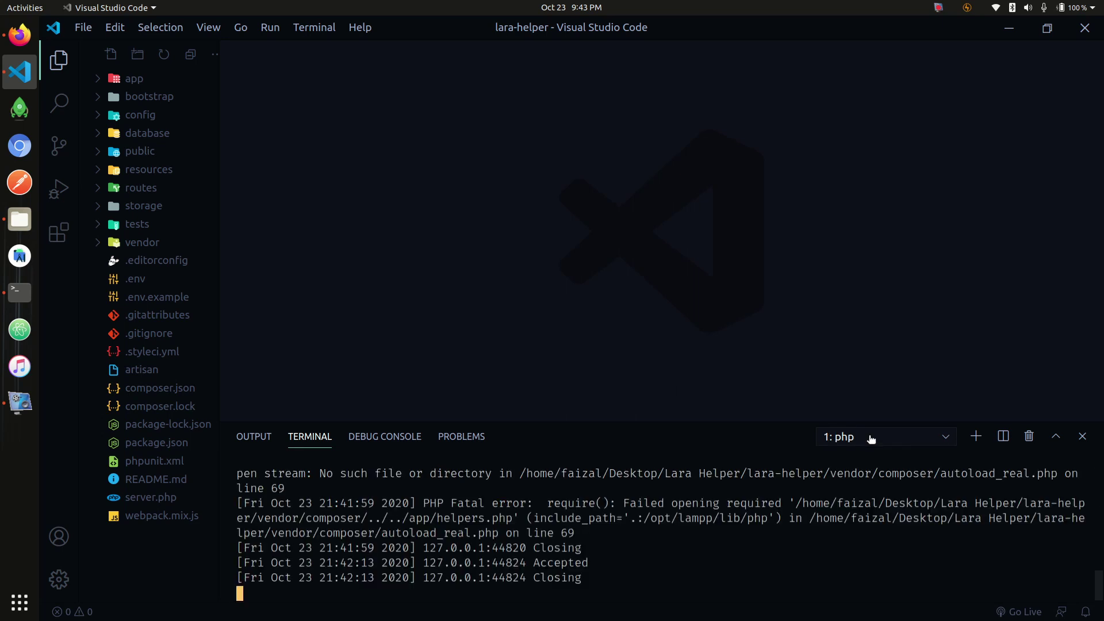
pyautogui.click(876, 437)
pyautogui.click(871, 469)
pyautogui.click(20, 33)
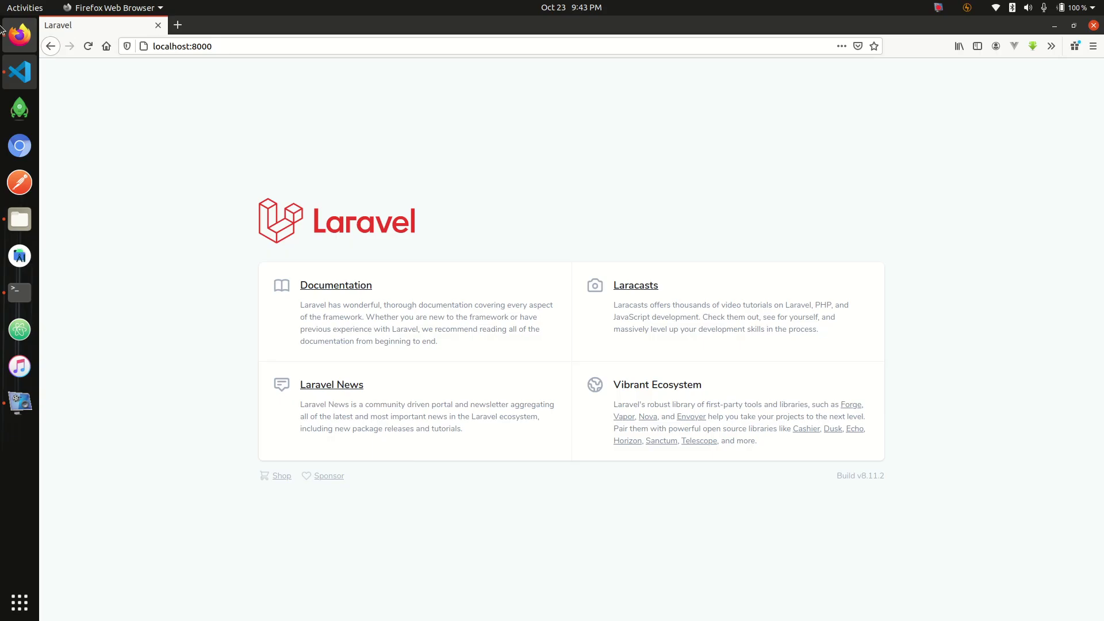
pyautogui.click(88, 46)
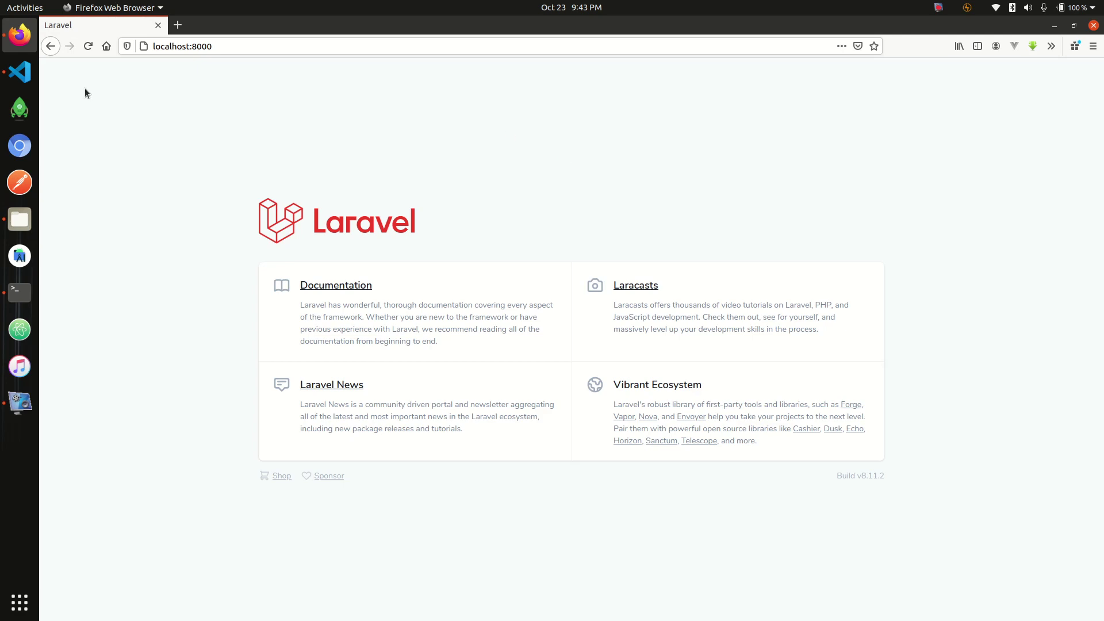
# Create a new empty helpers.php file inside the app folder.
pyautogui.click(19, 72)
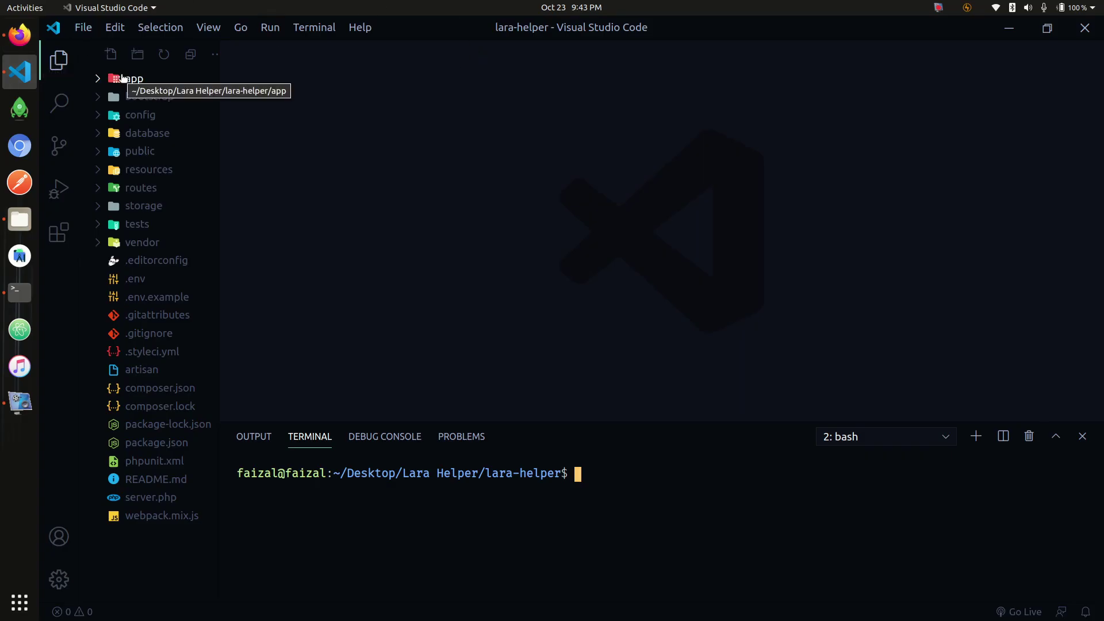
pyautogui.click(121, 78)
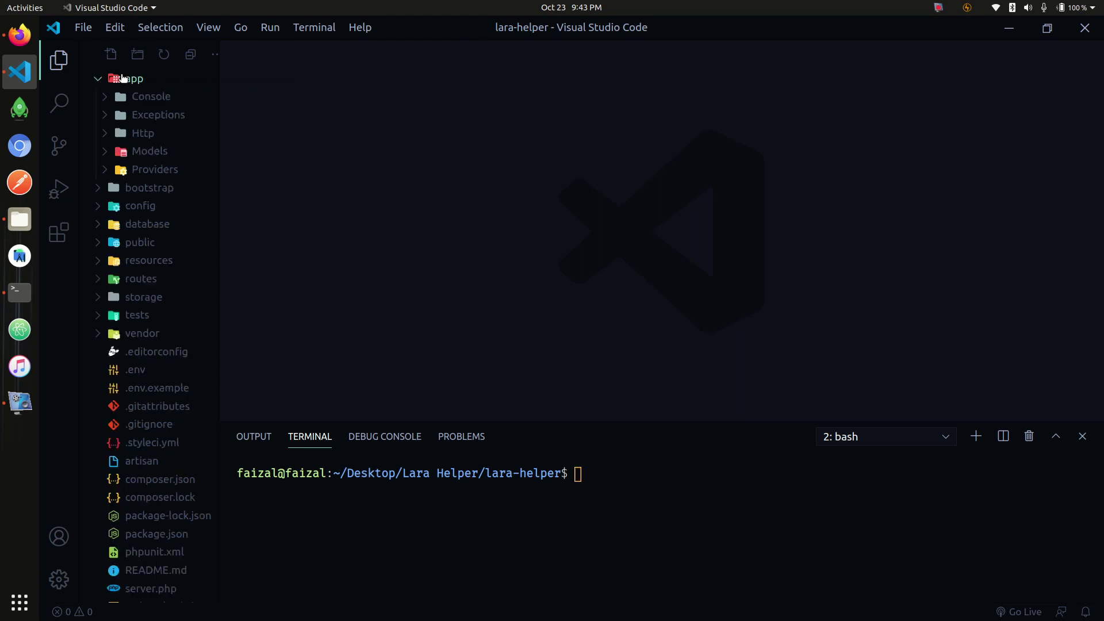
pyautogui.rightClick(122, 79)
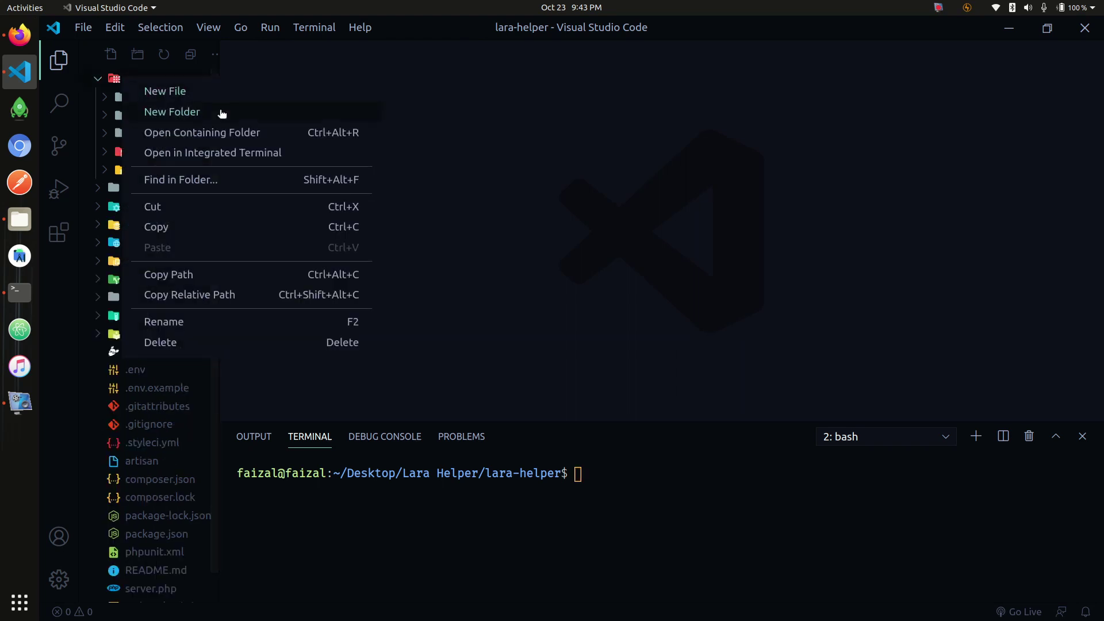
pyautogui.click(199, 86)
pyautogui.write('he')
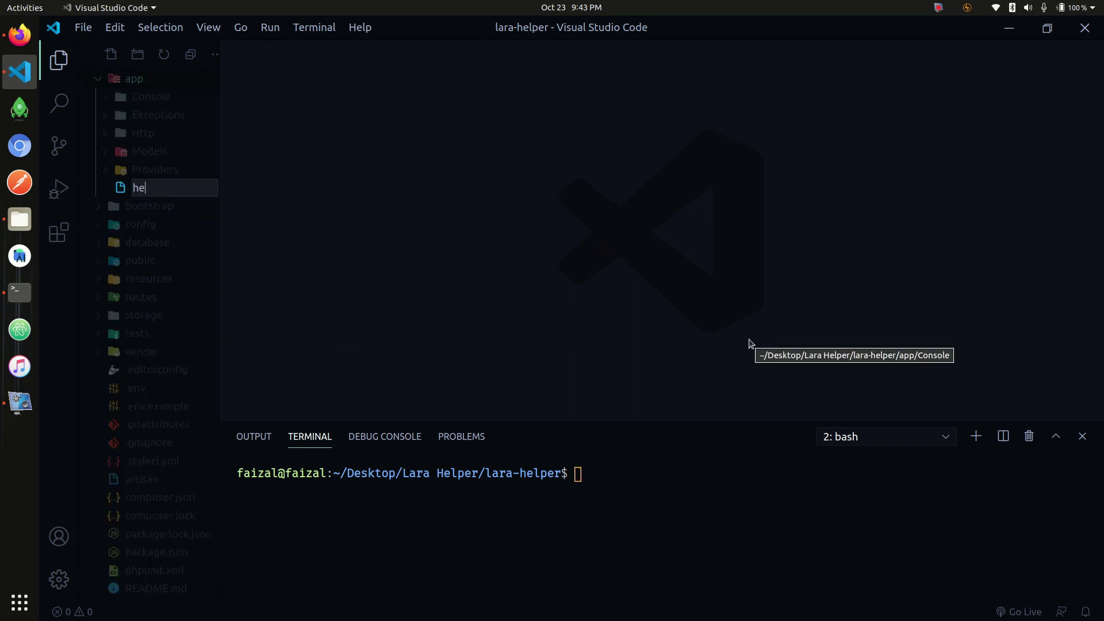
pyautogui.write('lpers.')
pyautogui.write('php')
pyautogui.press('Return')
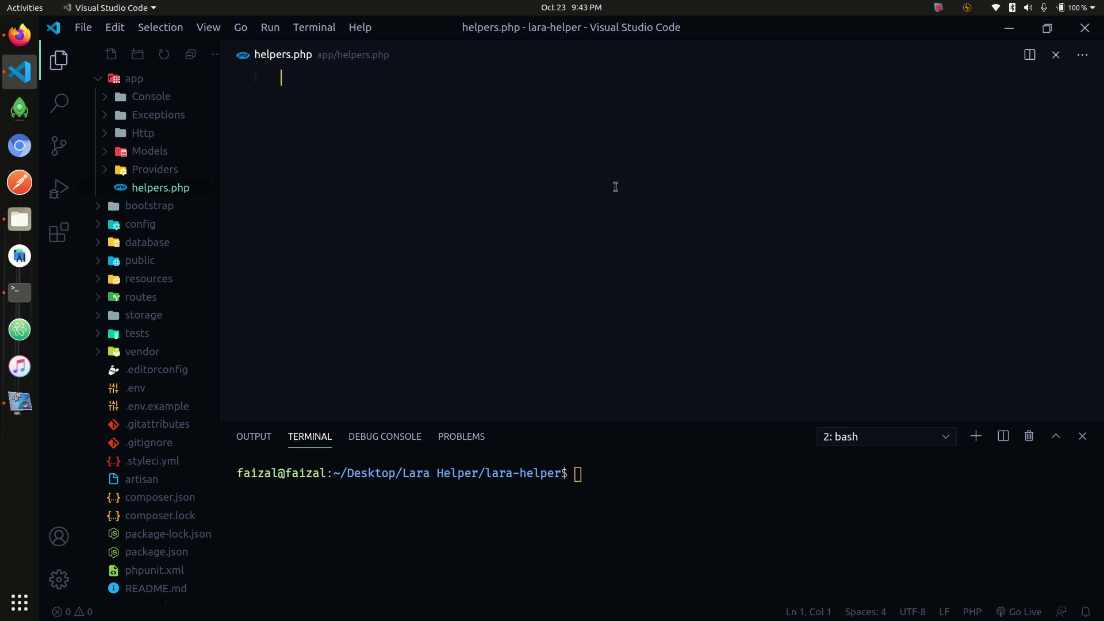
pyautogui.write('php')
# Add php tags and a myName() function returning "hlaing min than" to helpers.php.
pyautogui.press('Tab')
pyautogui.press('Return')
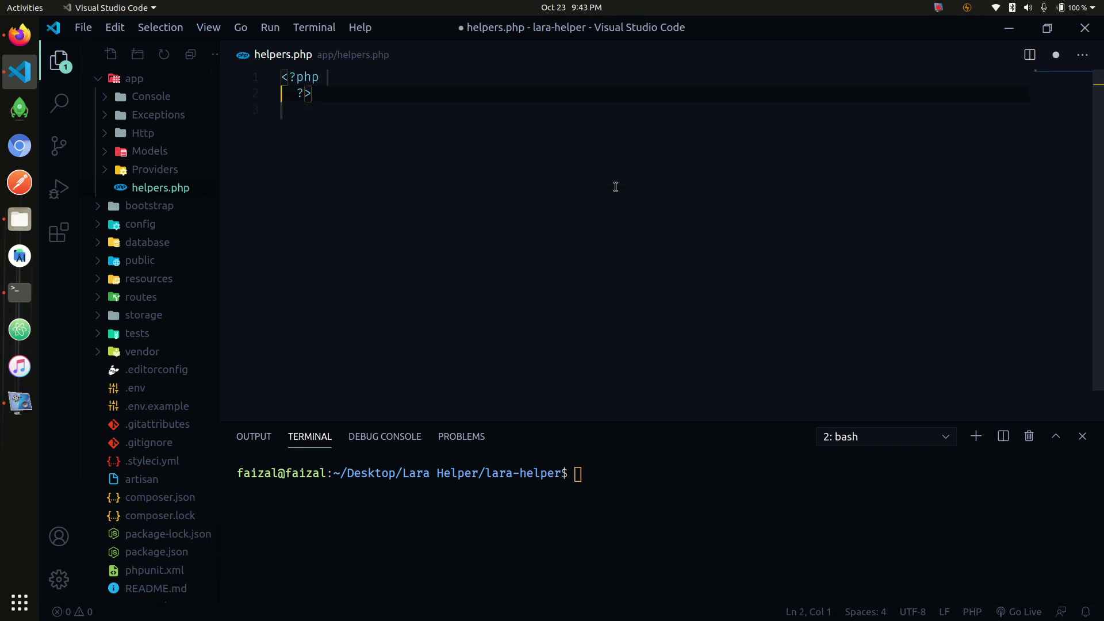
pyautogui.press('Return')
pyautogui.press('Return')
pyautogui.press('Return')
pyautogui.press('Up')
pyautogui.press('Up')
pyautogui.write('f')
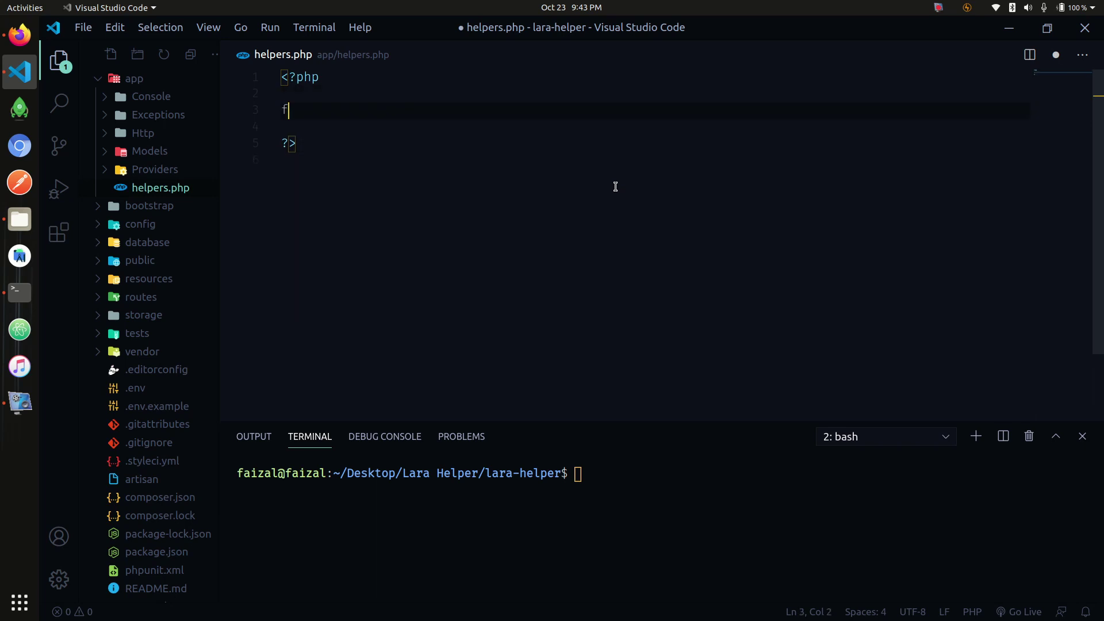
pyautogui.write('unction ')
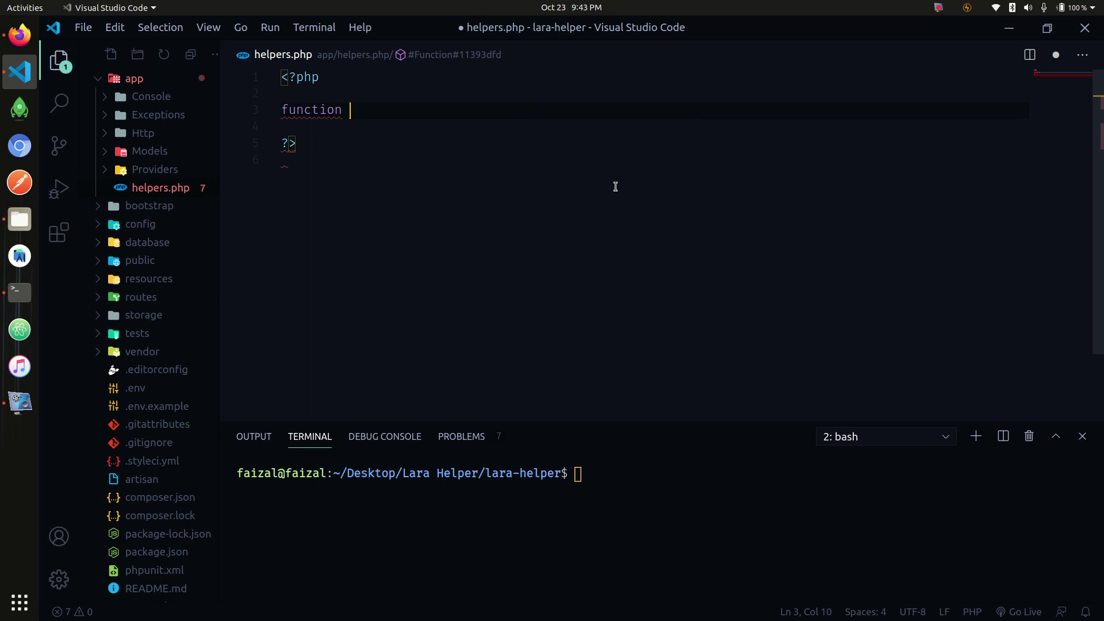
pyautogui.write('myN')
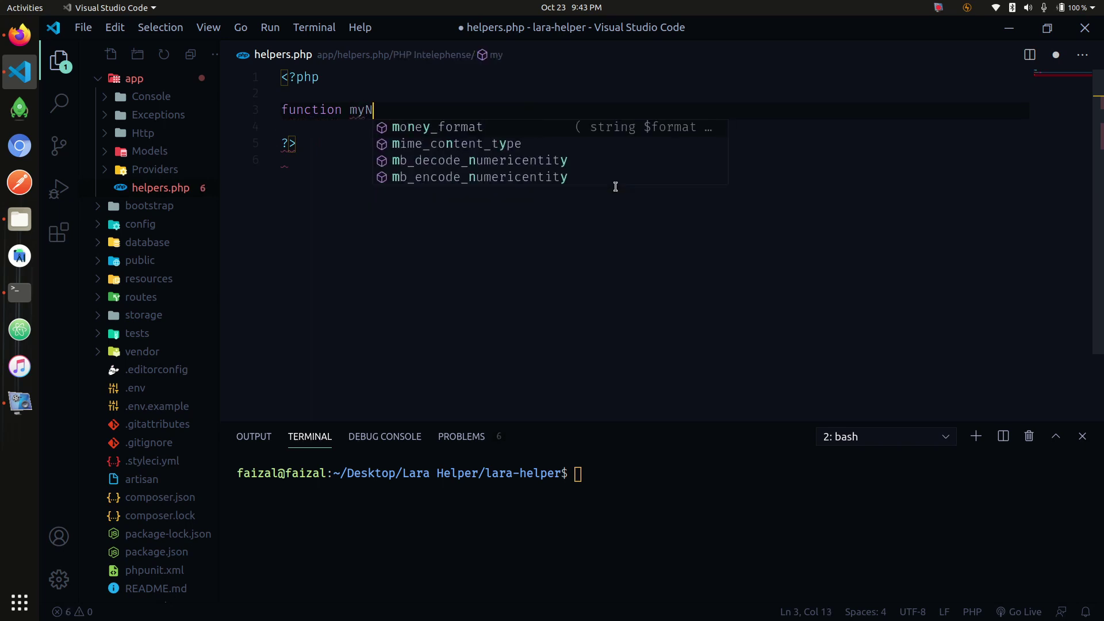
pyautogui.write('ame(')
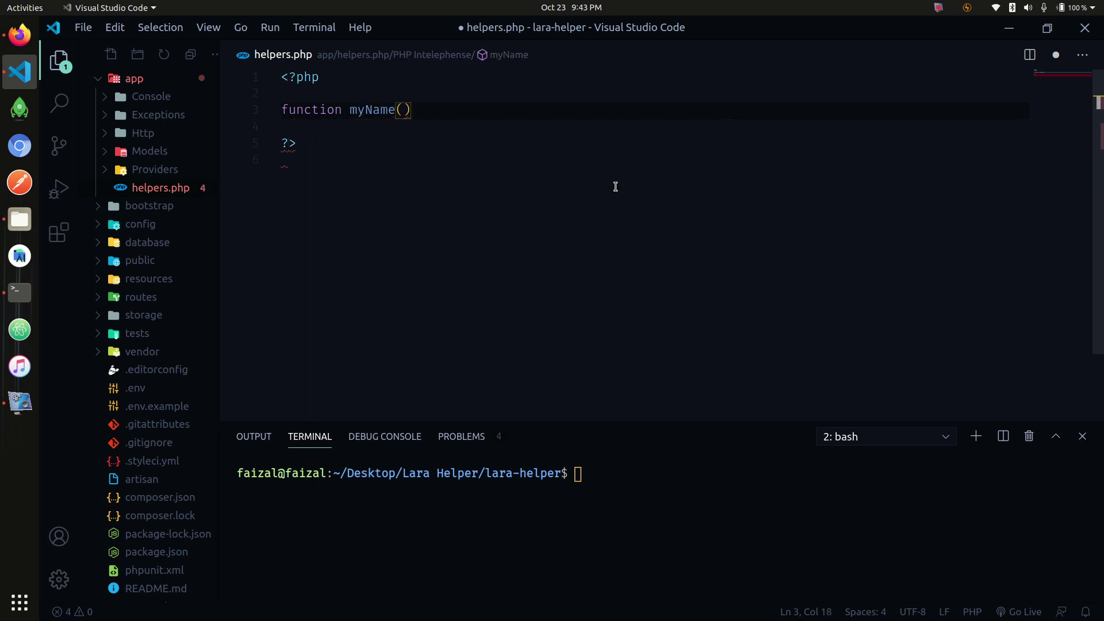
pyautogui.press('Right')
pyautogui.write('{')
pyautogui.press('Return')
pyautogui.write('return')
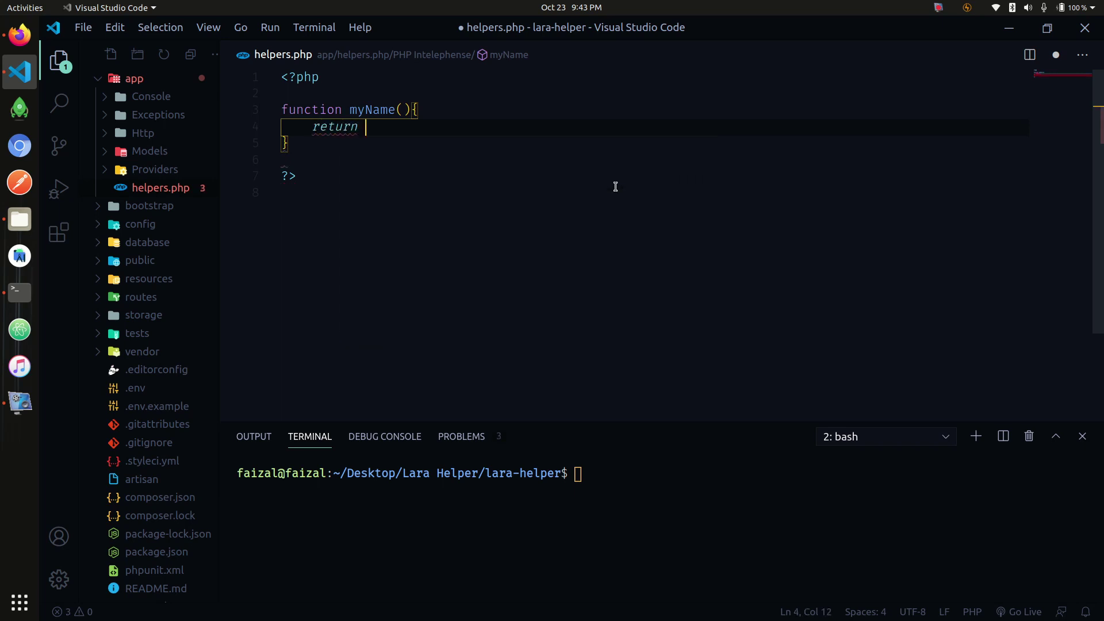
# Save helpers.php, review the myName function, and close the file.
pyautogui.click(938, 7)
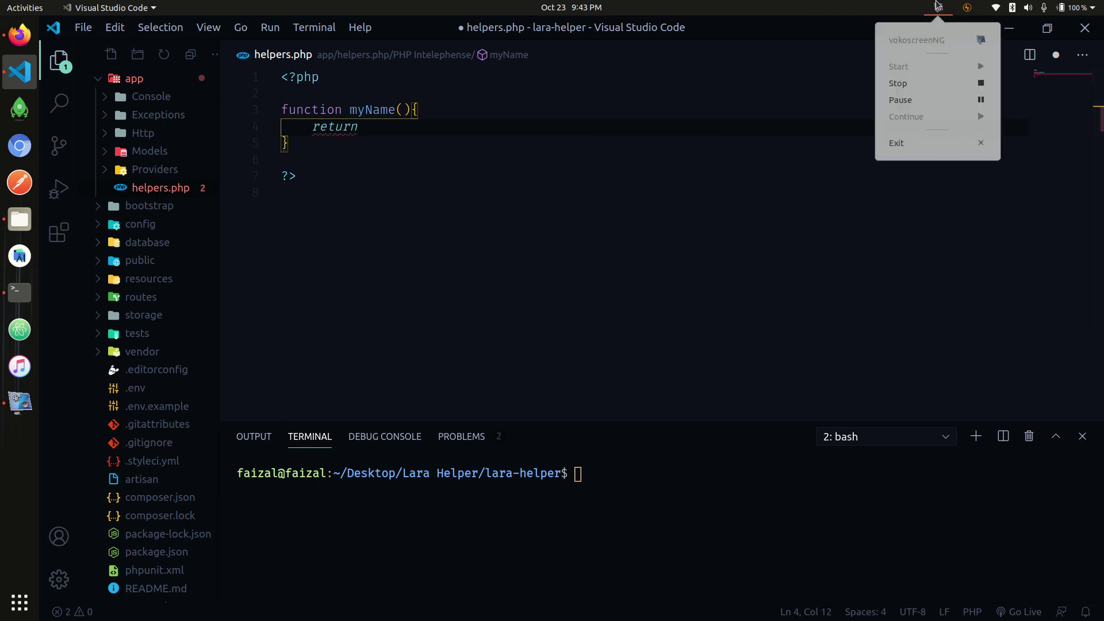
pyautogui.click(903, 113)
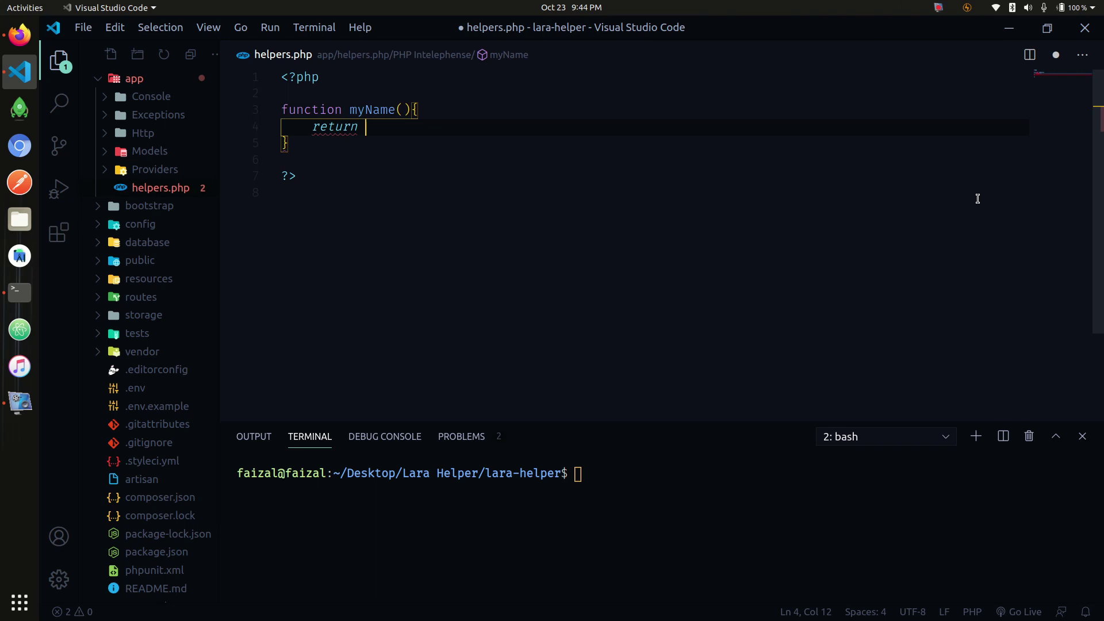
pyautogui.write('"hlaing mi')
pyautogui.write('n than";')
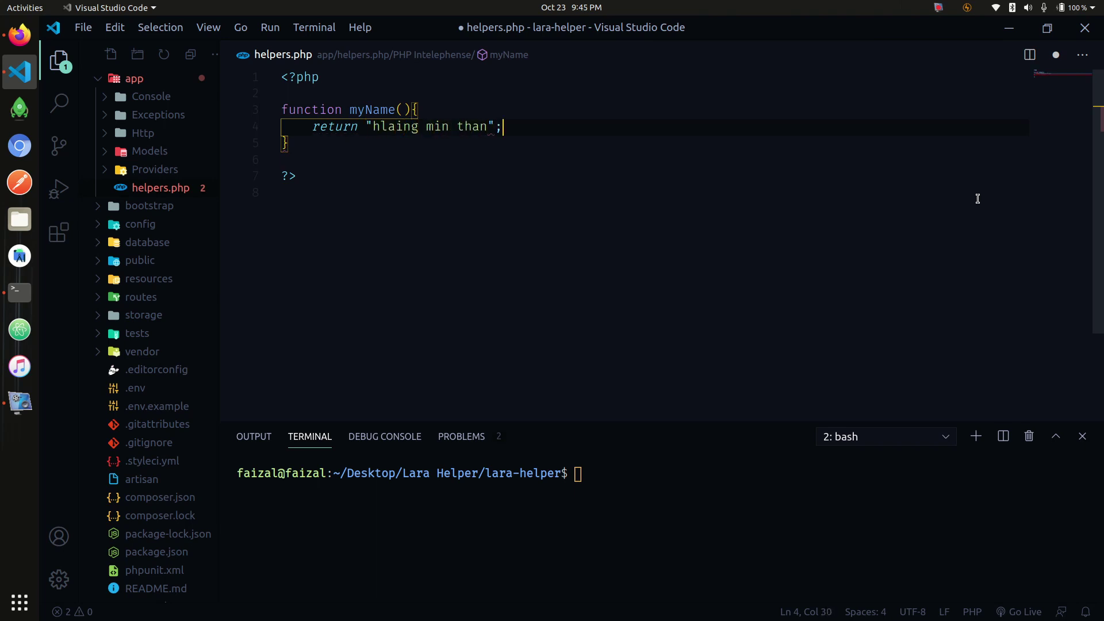
pyautogui.hotkey('ctrl', 's')
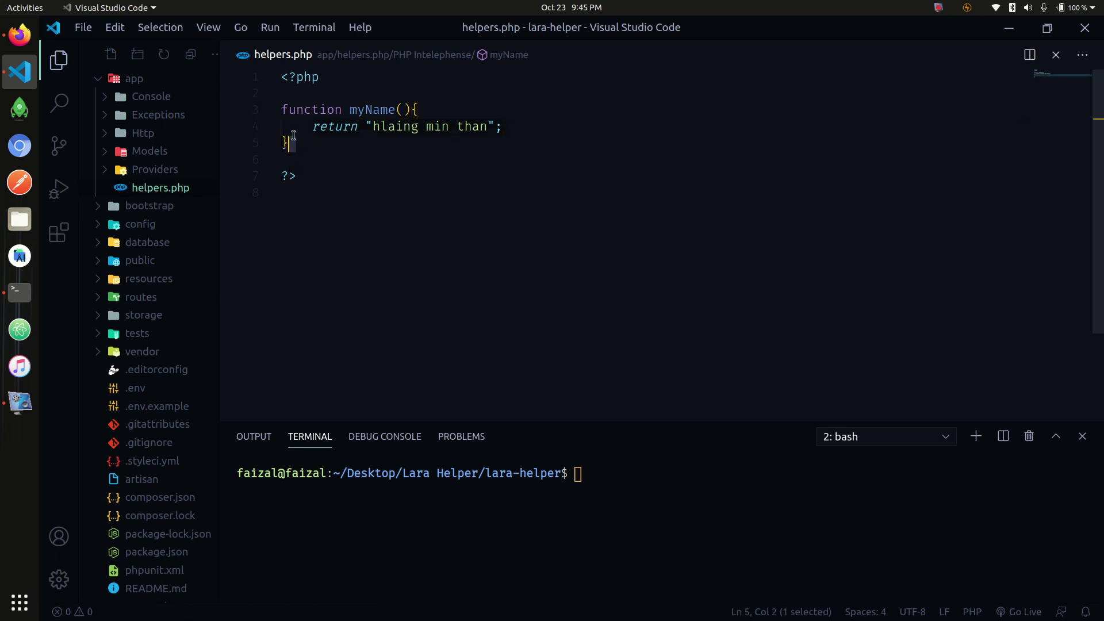
pyautogui.moveTo(294, 145); pyautogui.dragTo(252, 117)
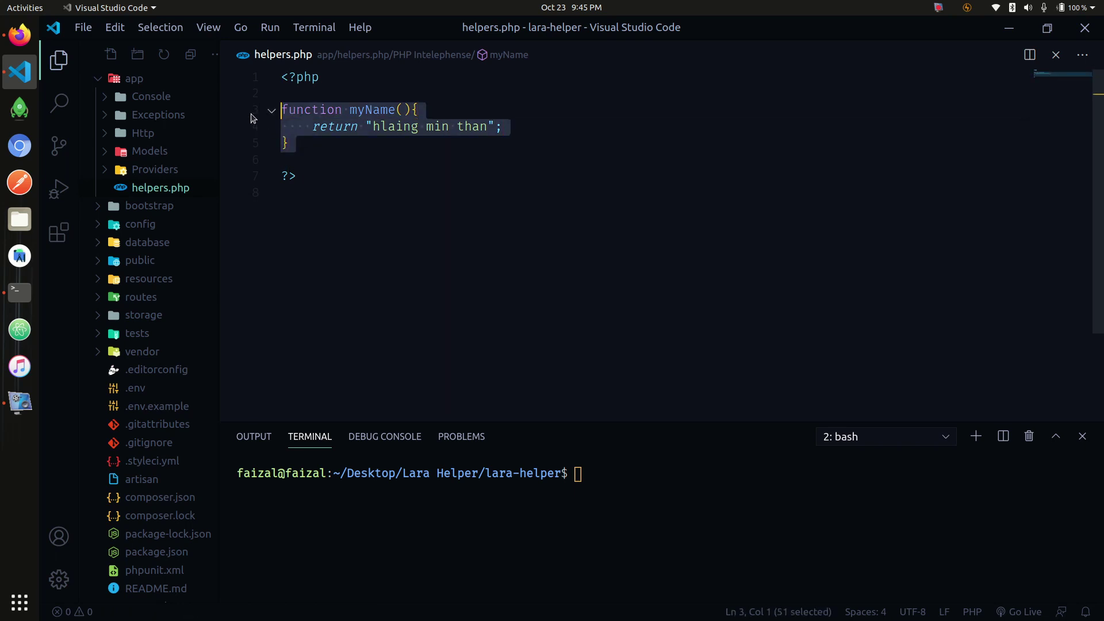
pyautogui.click(1057, 57)
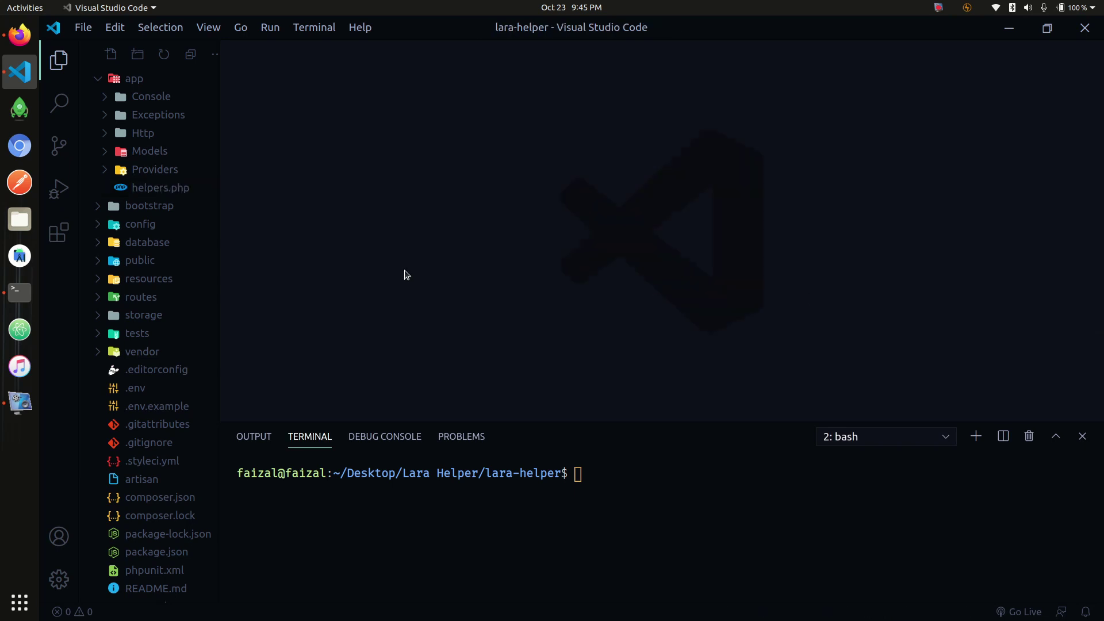
# In web.php, comment out return view('welcome'), add return myName(); above it, and save.
pyautogui.hotkey('ctrl', 'p')
pyautogui.write('web')
pyautogui.press('Return')
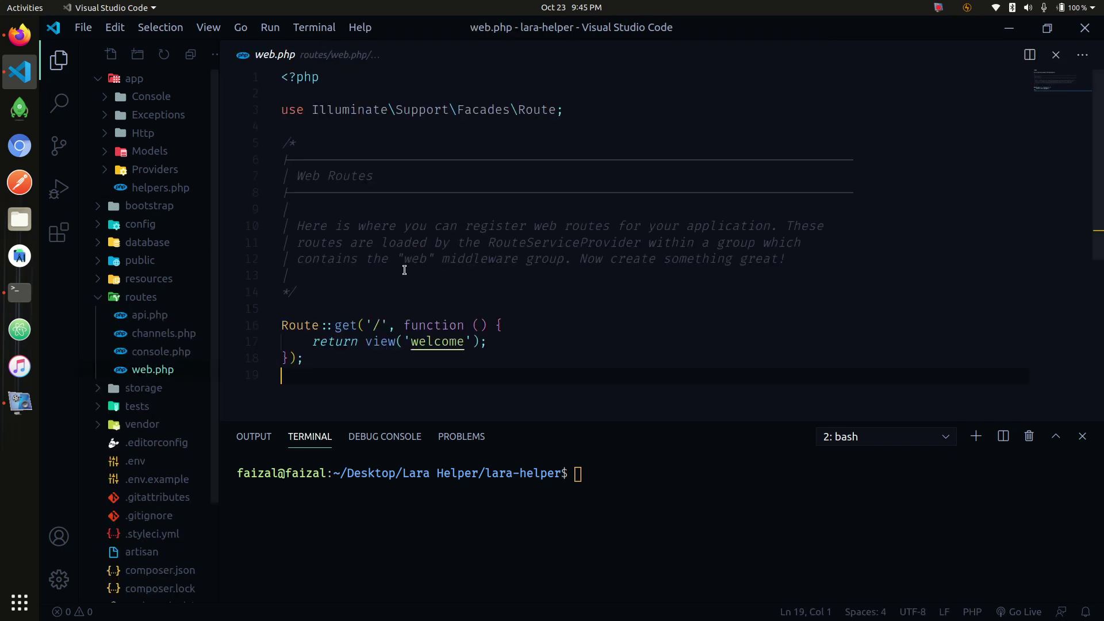
pyautogui.click(488, 342)
pyautogui.moveTo(488, 343); pyautogui.dragTo(303, 343)
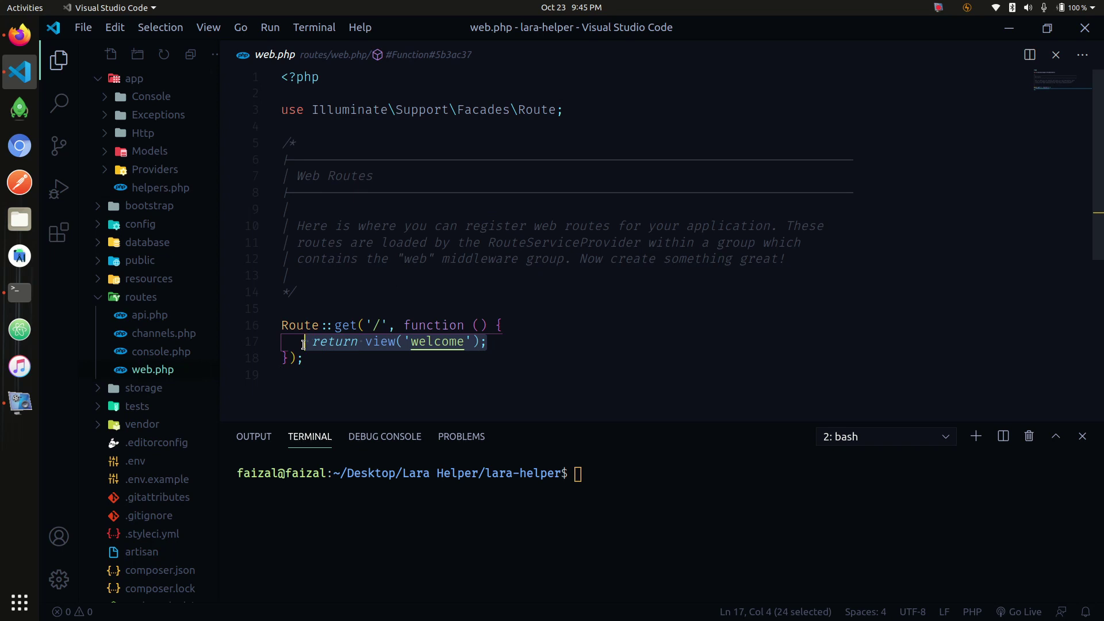
pyautogui.hotkey('ctrl', '/')
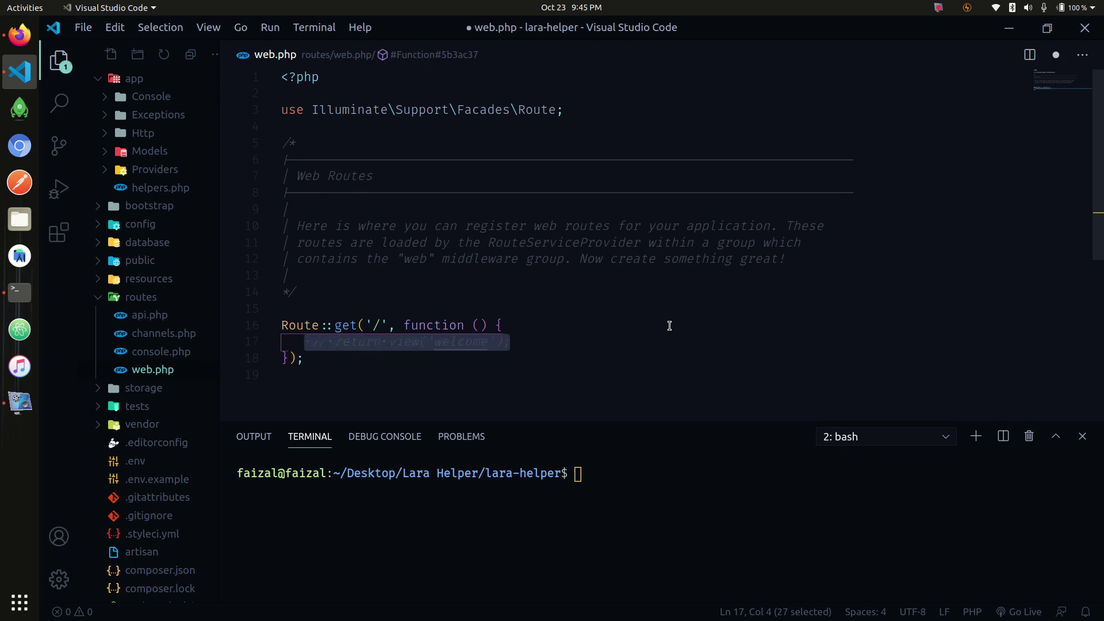
pyautogui.click(669, 325)
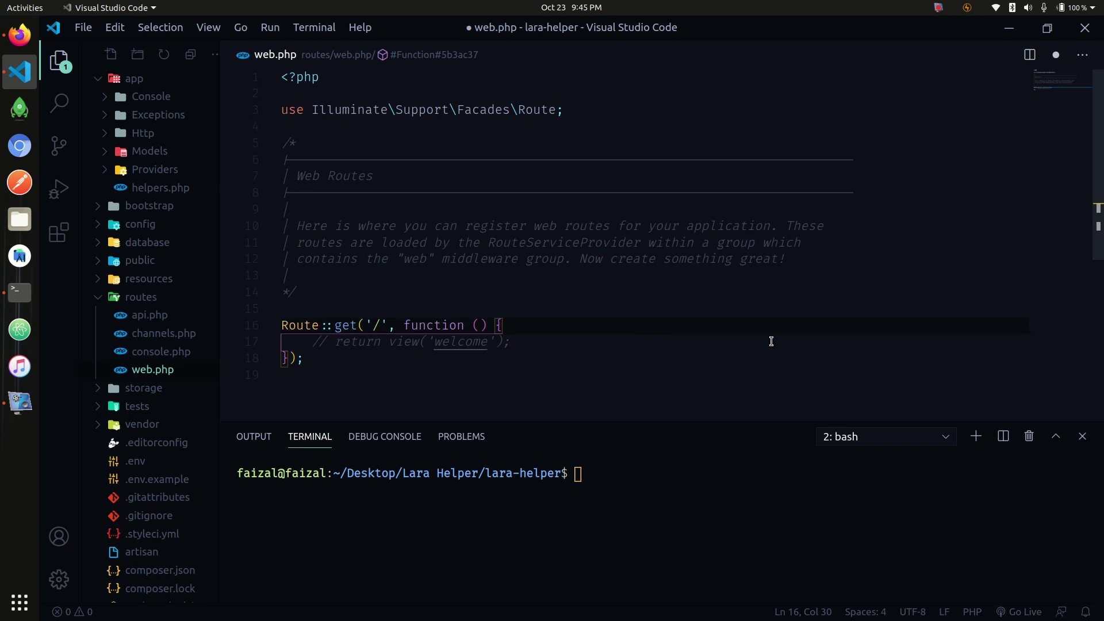
pyautogui.press('Return')
pyautogui.write('return ')
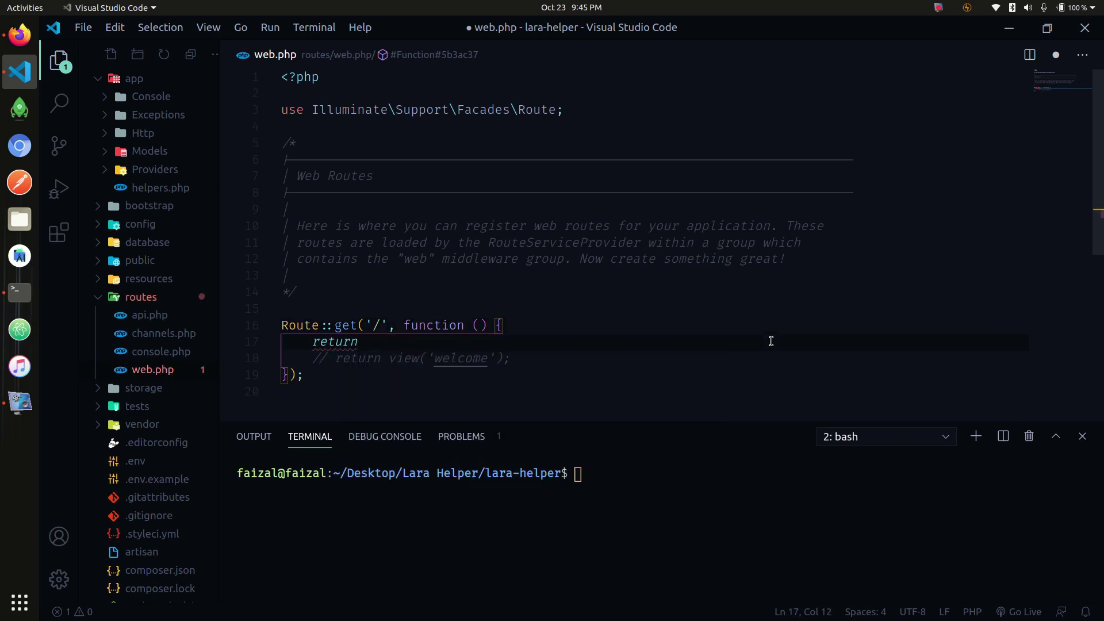
pyautogui.write('myNa')
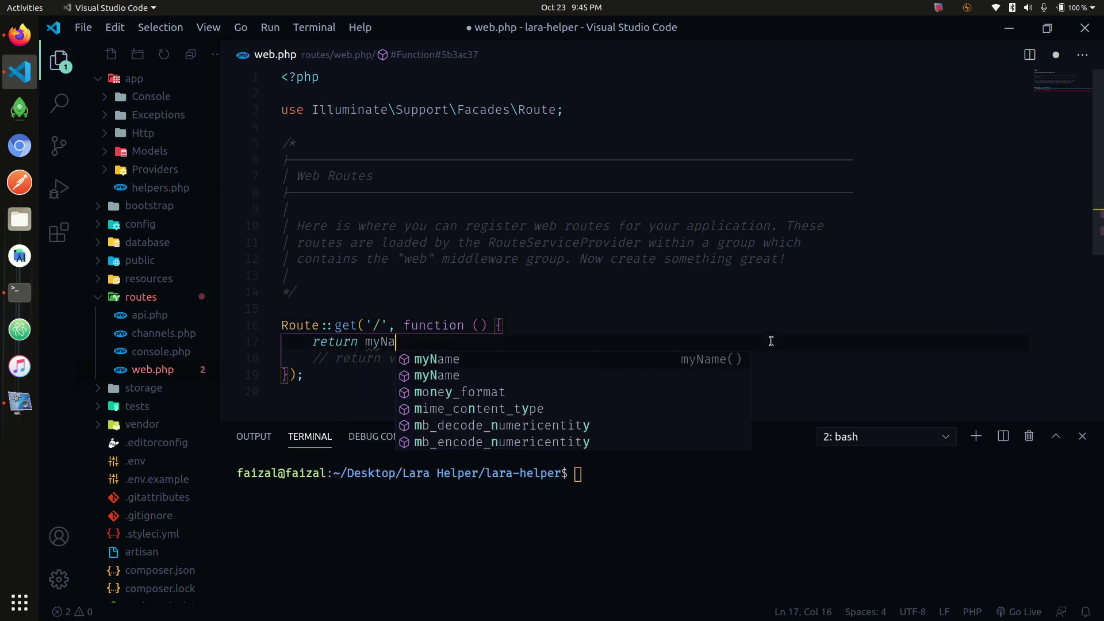
pyautogui.write('me();')
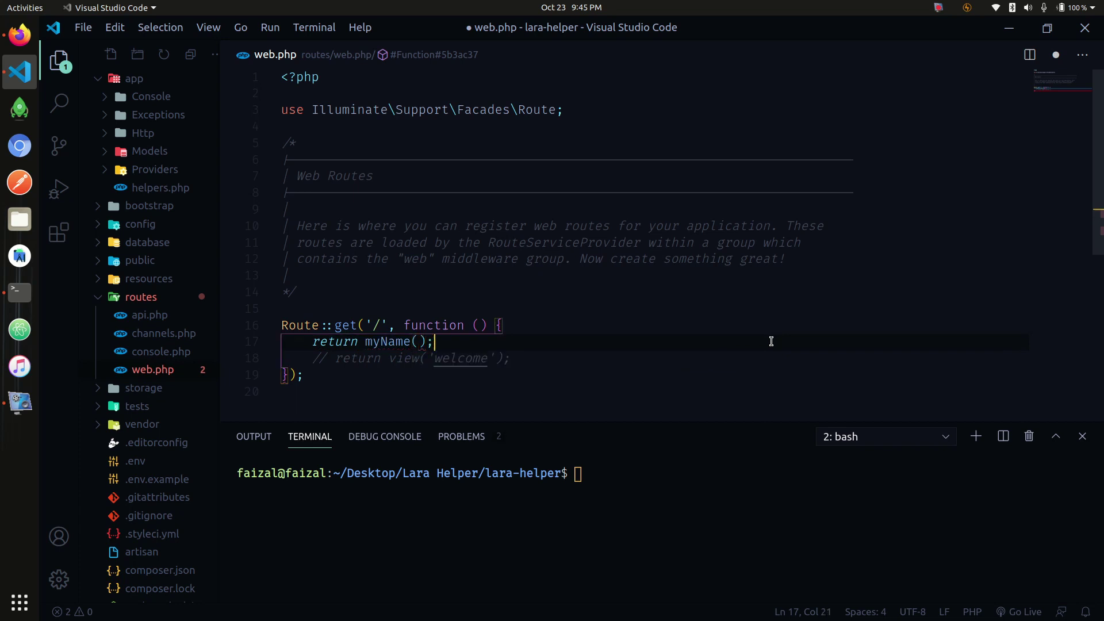
pyautogui.hotkey('ctrl', 's')
# Reload localhost to see "Call to undefined function myName()", then reopen helpers.php.
pyautogui.click(19, 34)
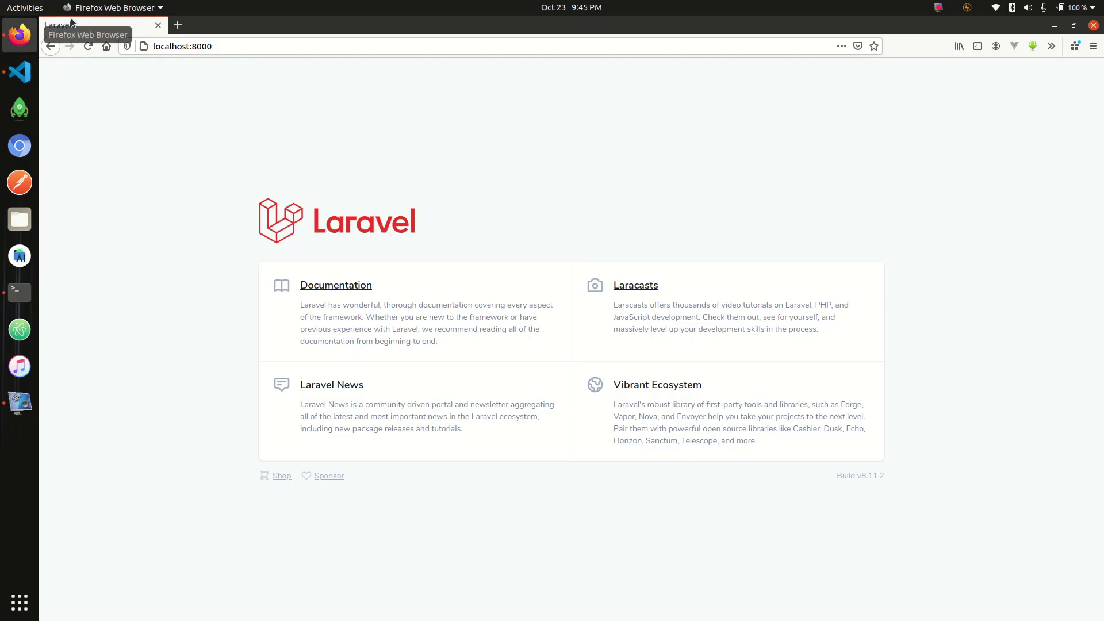
pyautogui.click(88, 46)
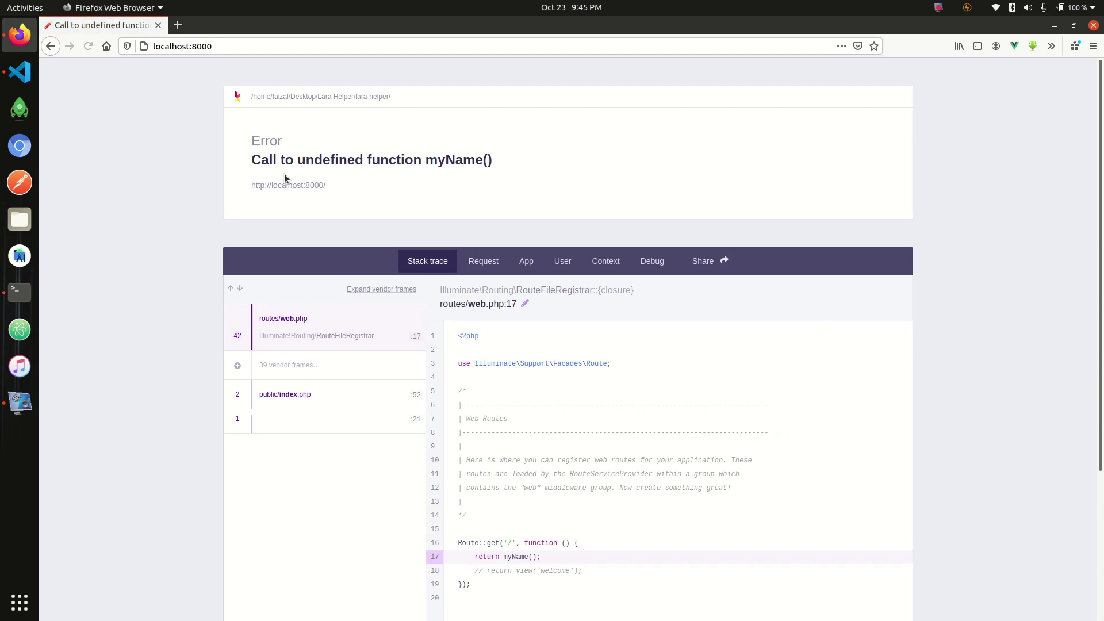
pyautogui.moveTo(416, 159); pyautogui.dragTo(536, 170)
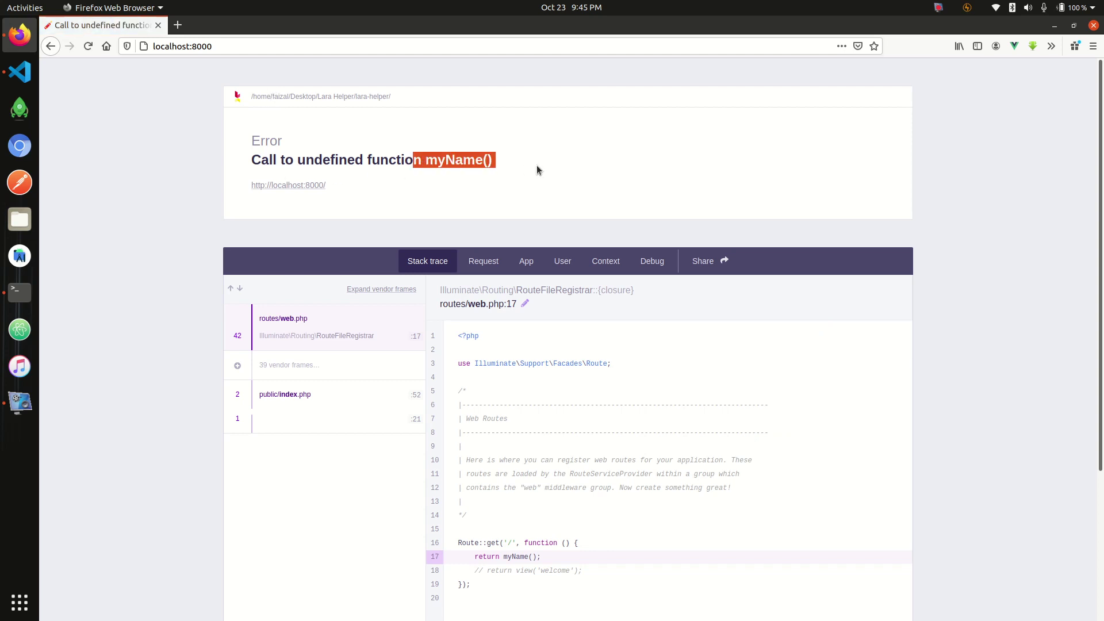
pyautogui.click(537, 164)
pyautogui.click(19, 72)
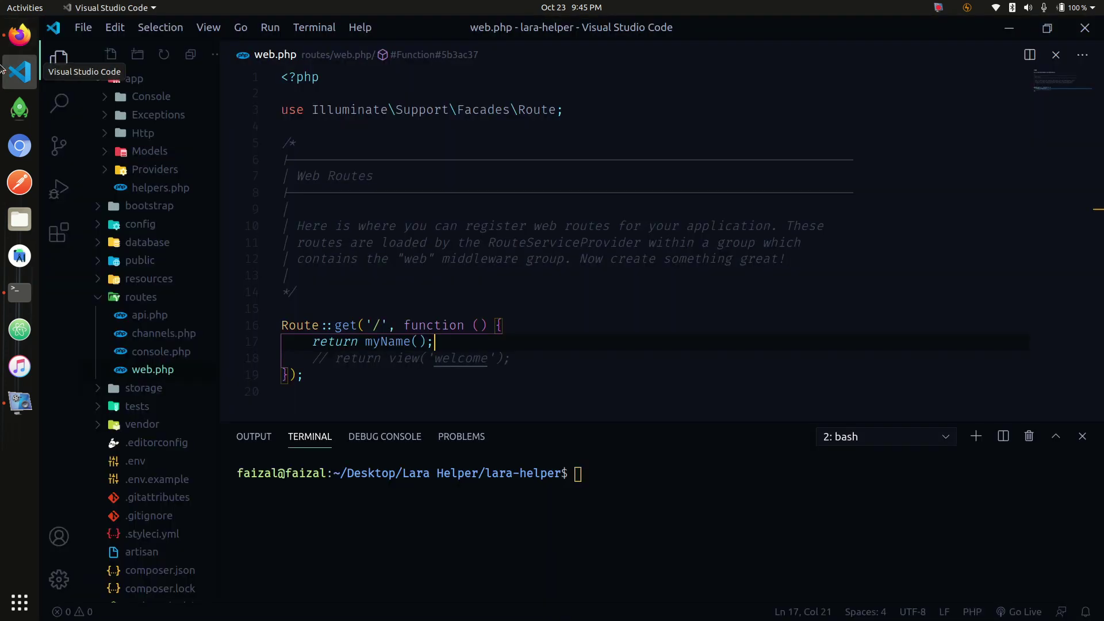
pyautogui.click(160, 187)
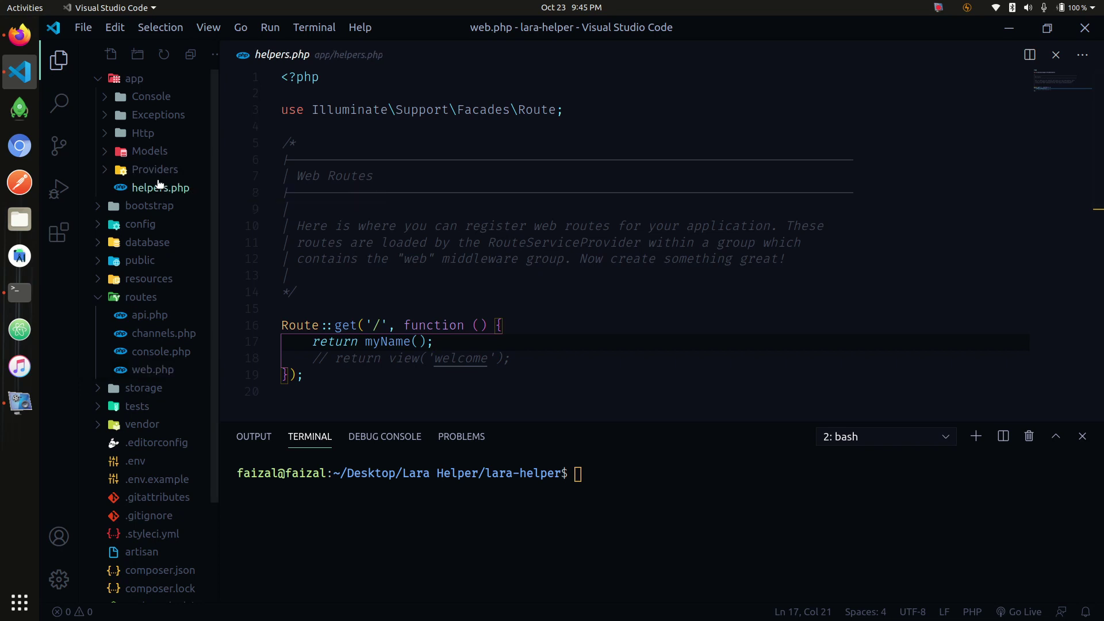
pyautogui.click(603, 499)
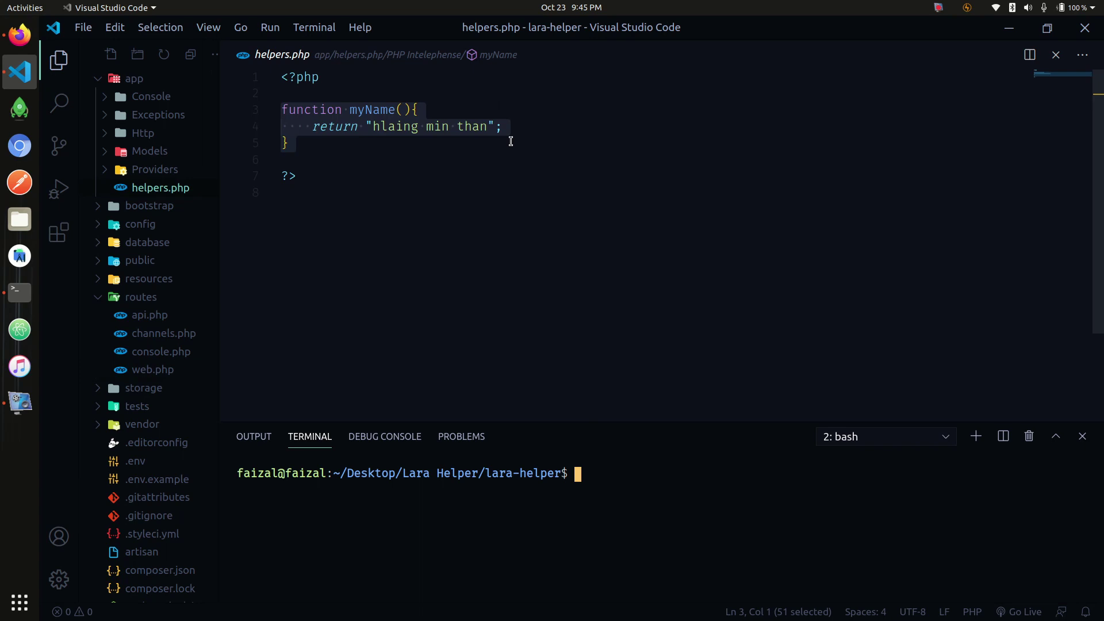
# Open composer.json and inspect its autoload psr-4 section.
pyautogui.hotkey('ctrl', 'p')
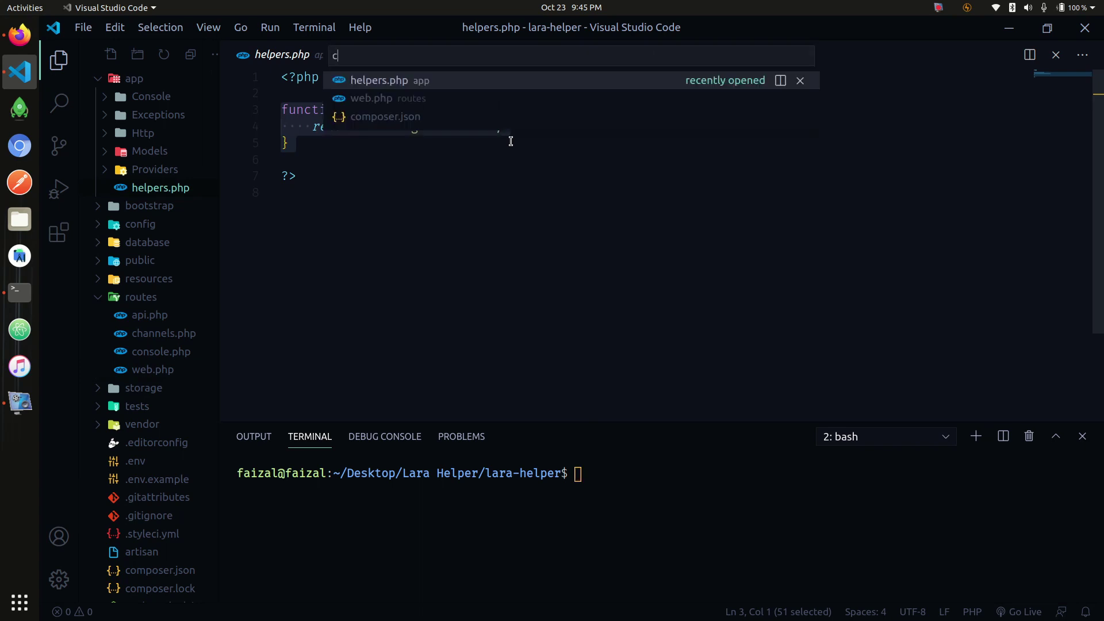
pyautogui.write('com')
pyautogui.press('Return')
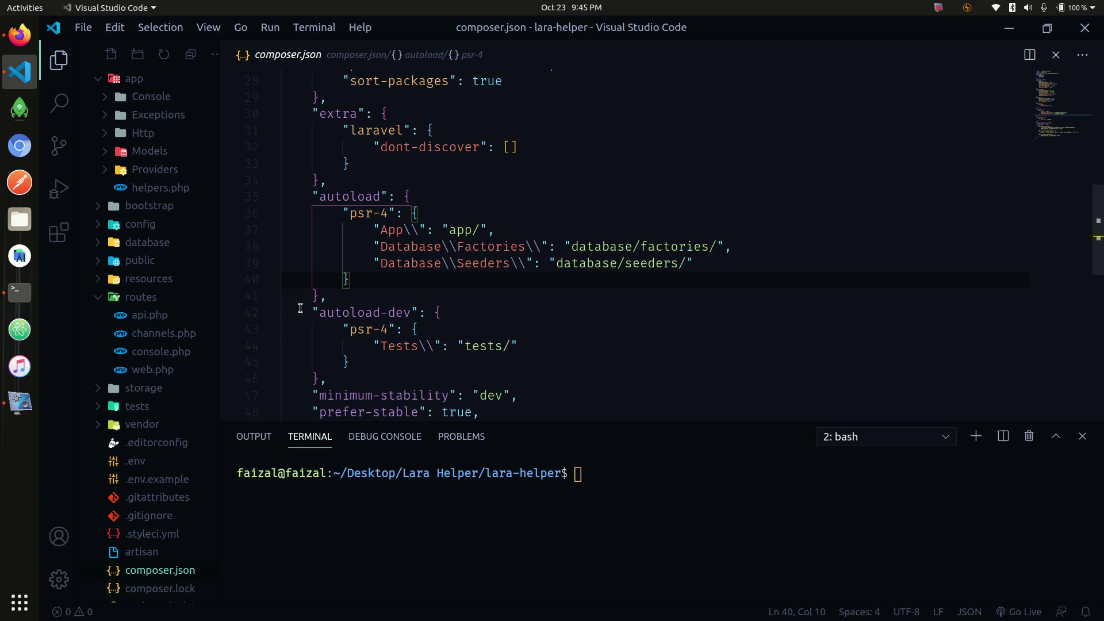
pyautogui.moveTo(315, 312); pyautogui.dragTo(351, 330)
pyautogui.moveTo(312, 196)
pyautogui.mouseDown()
pyautogui.moveTo(350, 229)
pyautogui.moveTo(327, 296)
pyautogui.mouseUp()
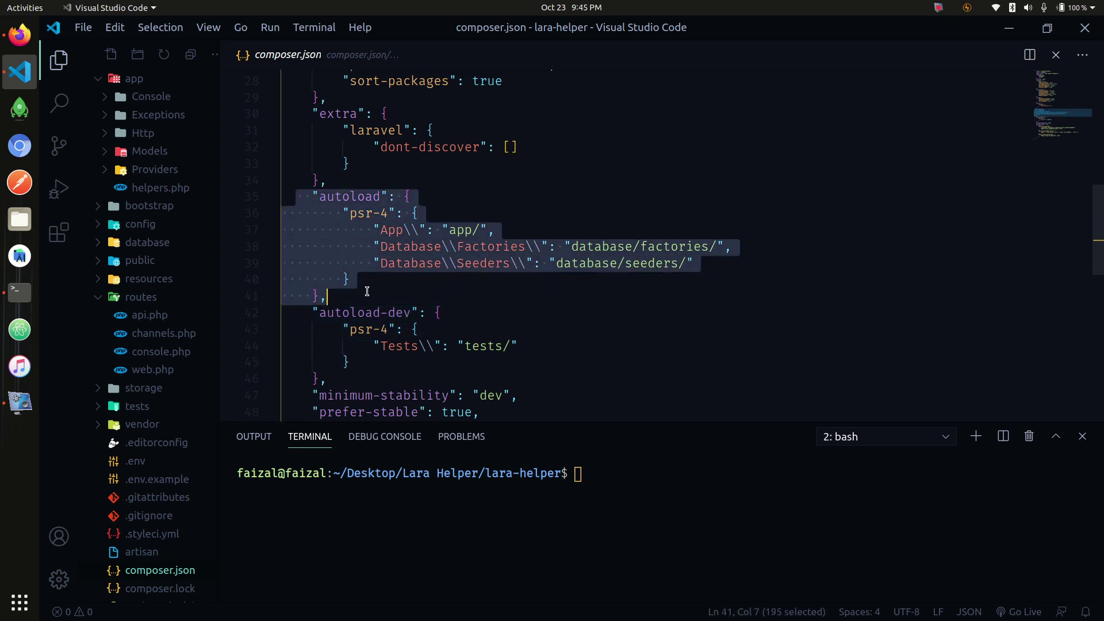
pyautogui.click(345, 196)
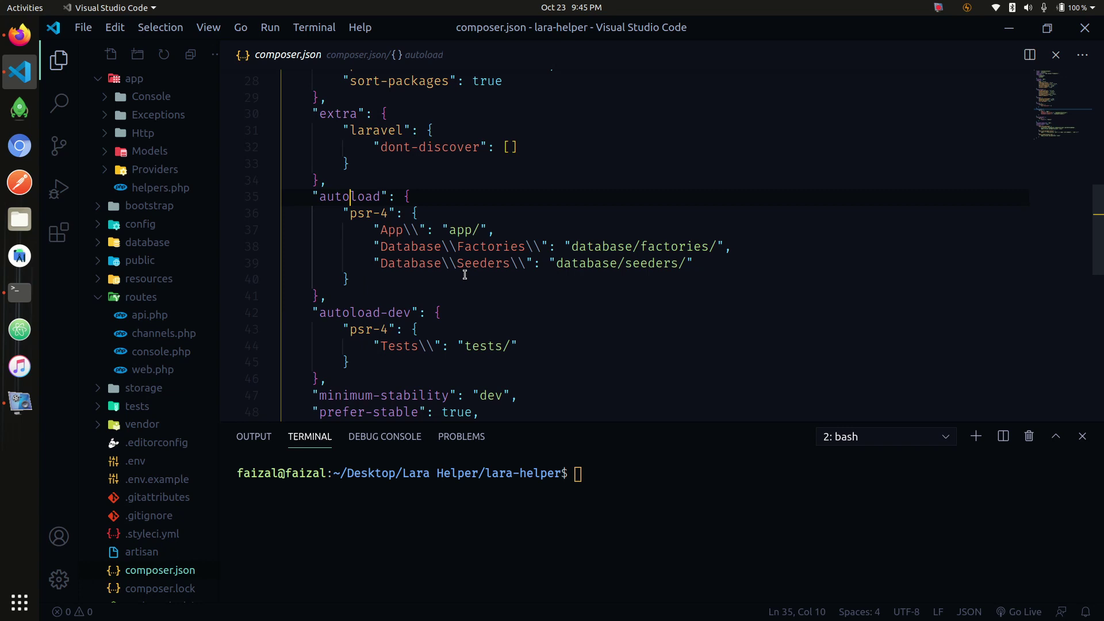
pyautogui.doubleClick(483, 264)
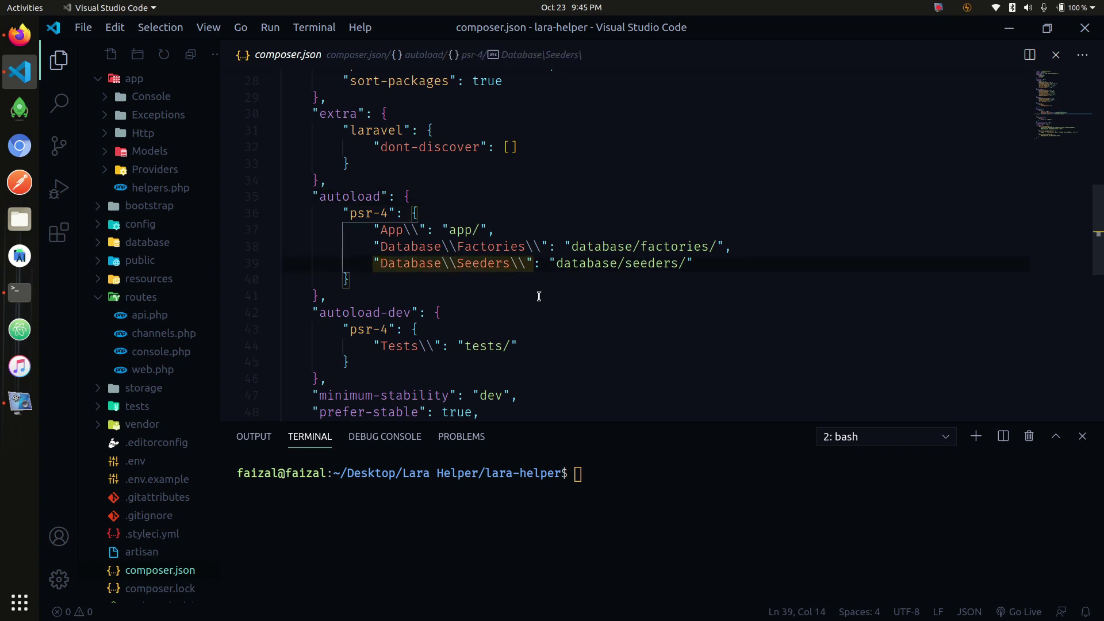
pyautogui.click(467, 284)
pyautogui.write(',')
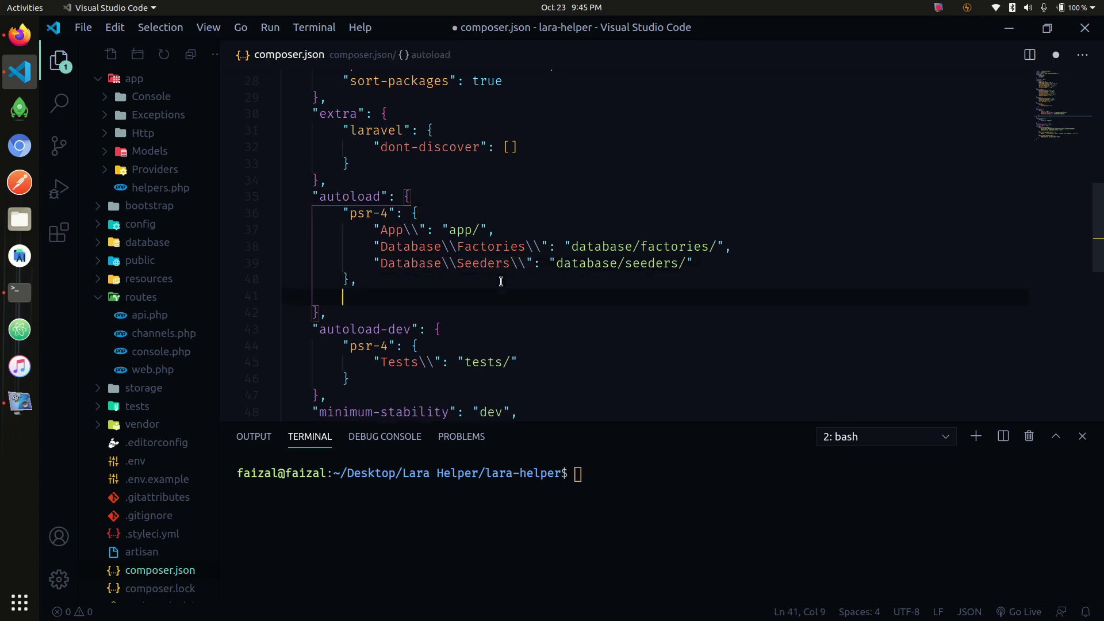
# Add "files": ["app/helpers.php"] to autoload, save, and recheck localhost, which still errors.
pyautogui.press('Return')
pyautogui.write('file')
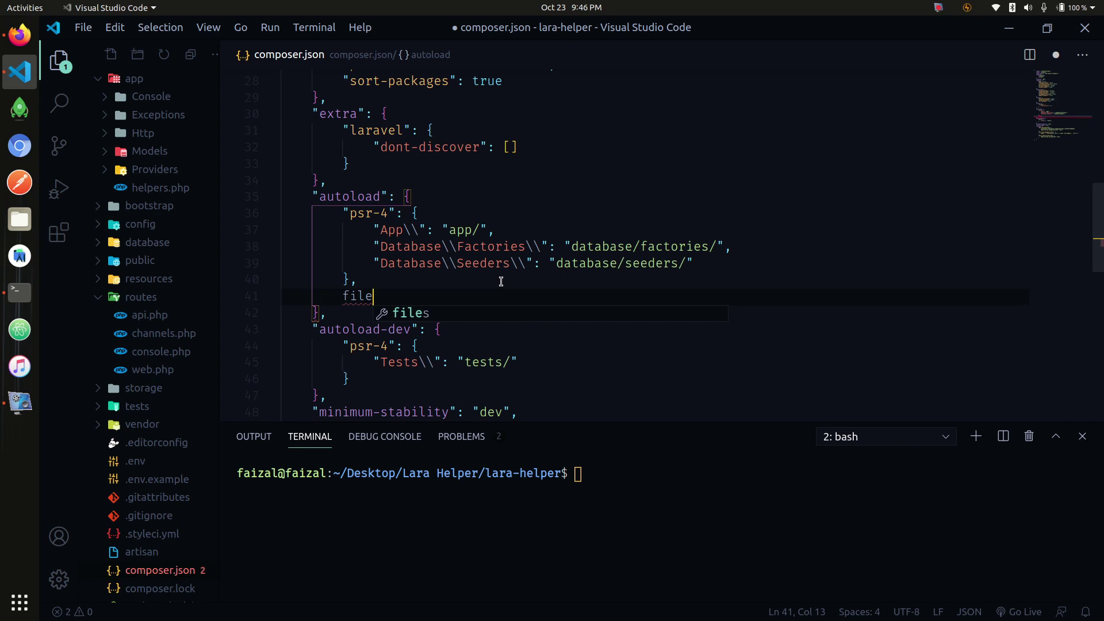
pyautogui.press('Tab')
pyautogui.press('Return')
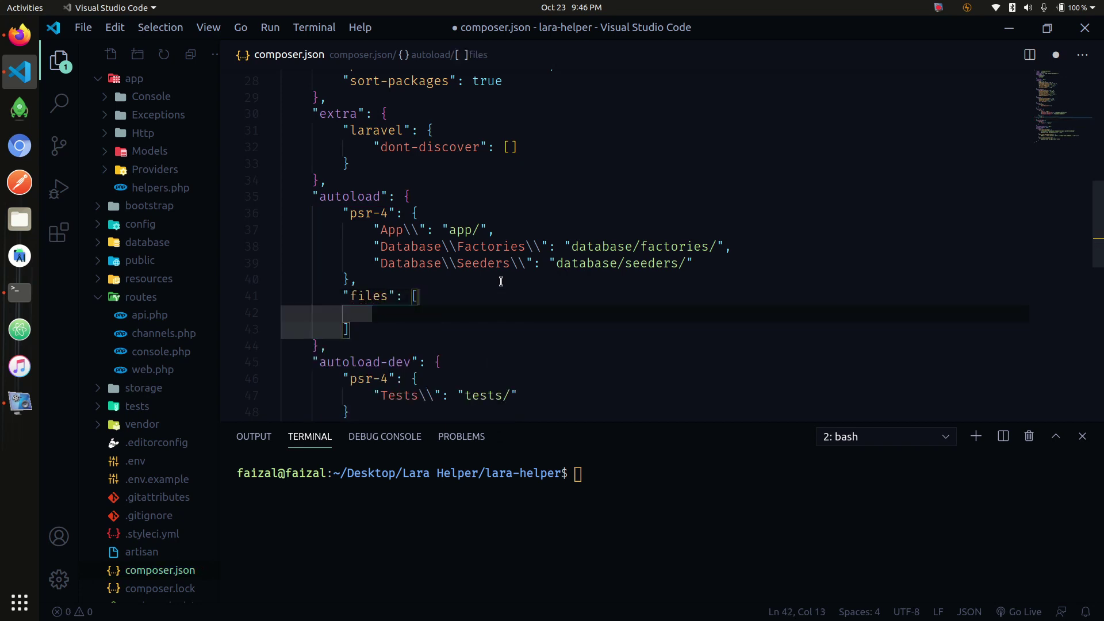
pyautogui.write('"')
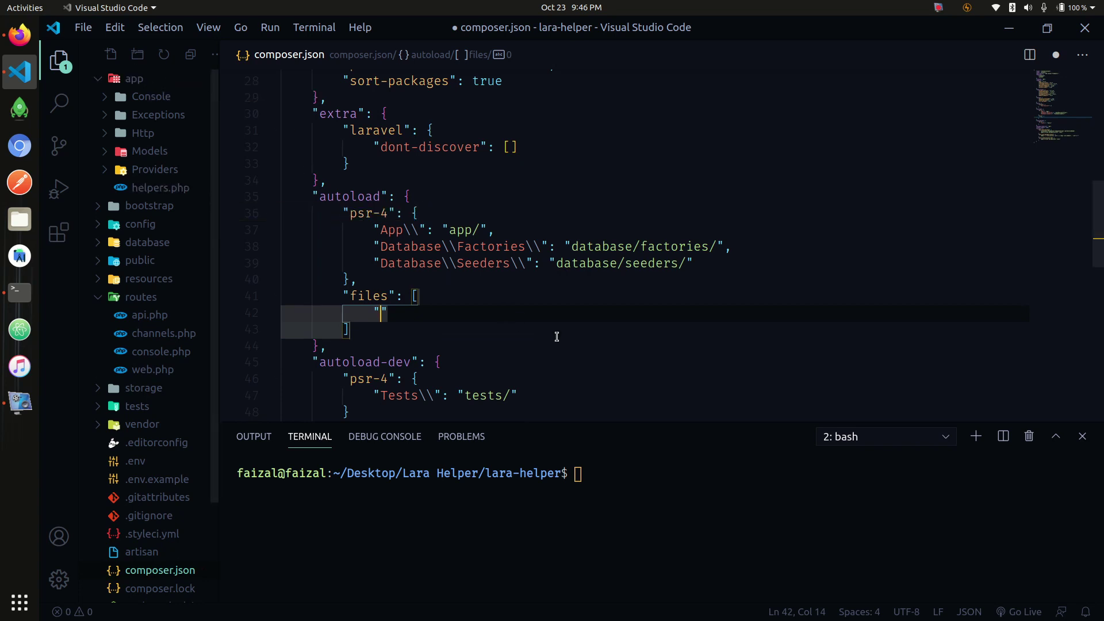
pyautogui.write('app')
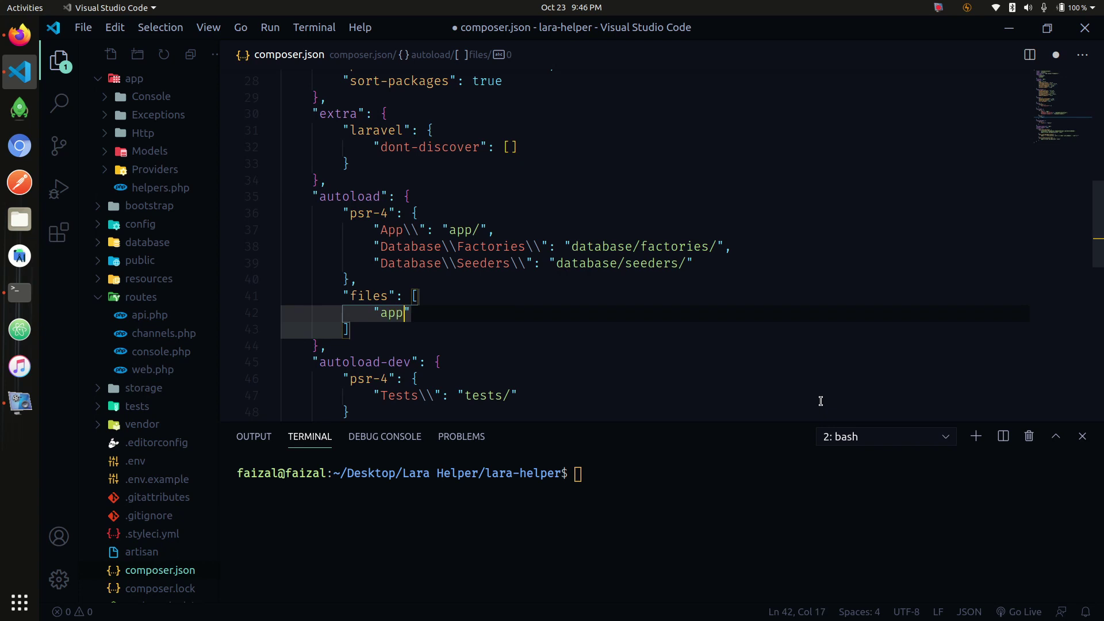
pyautogui.write('/hl')
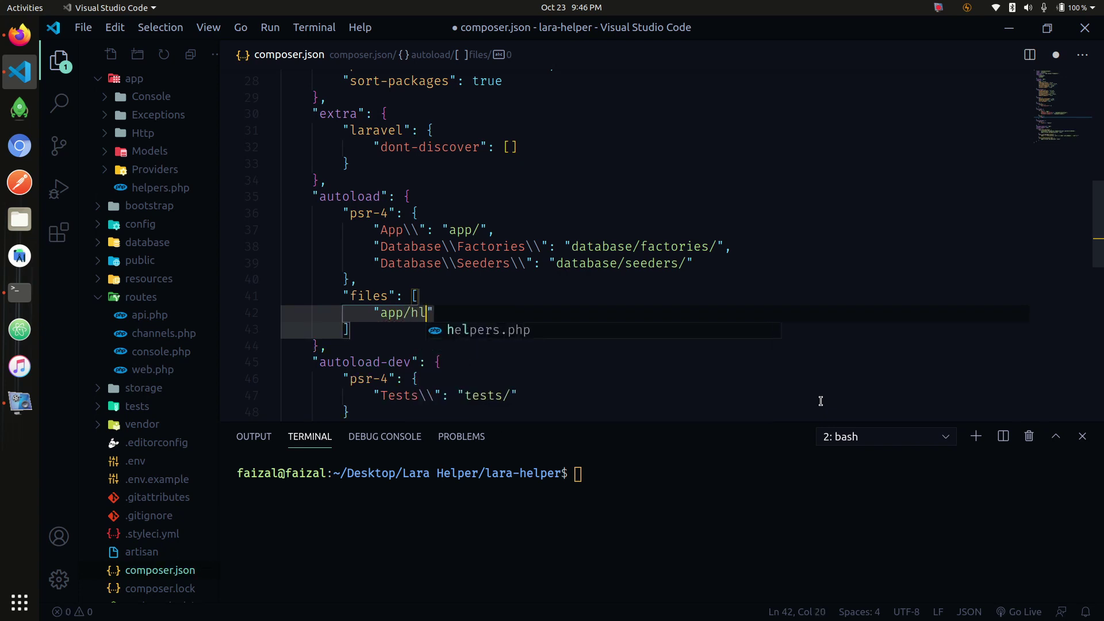
pyautogui.press('Tab')
pyautogui.hotkey('ctrl', 's')
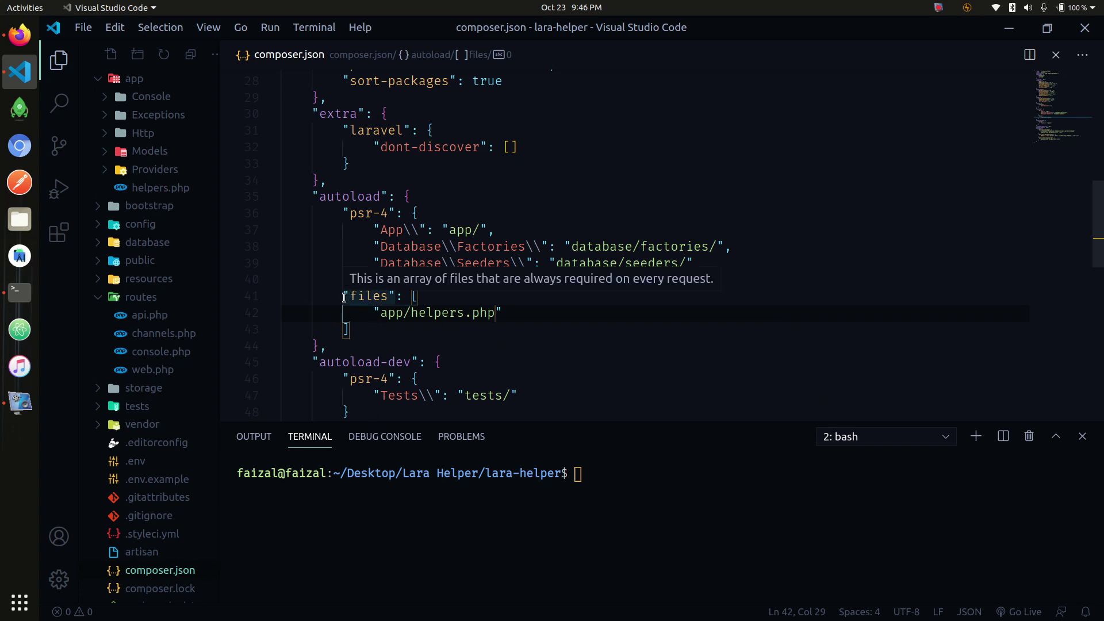
pyautogui.click(20, 35)
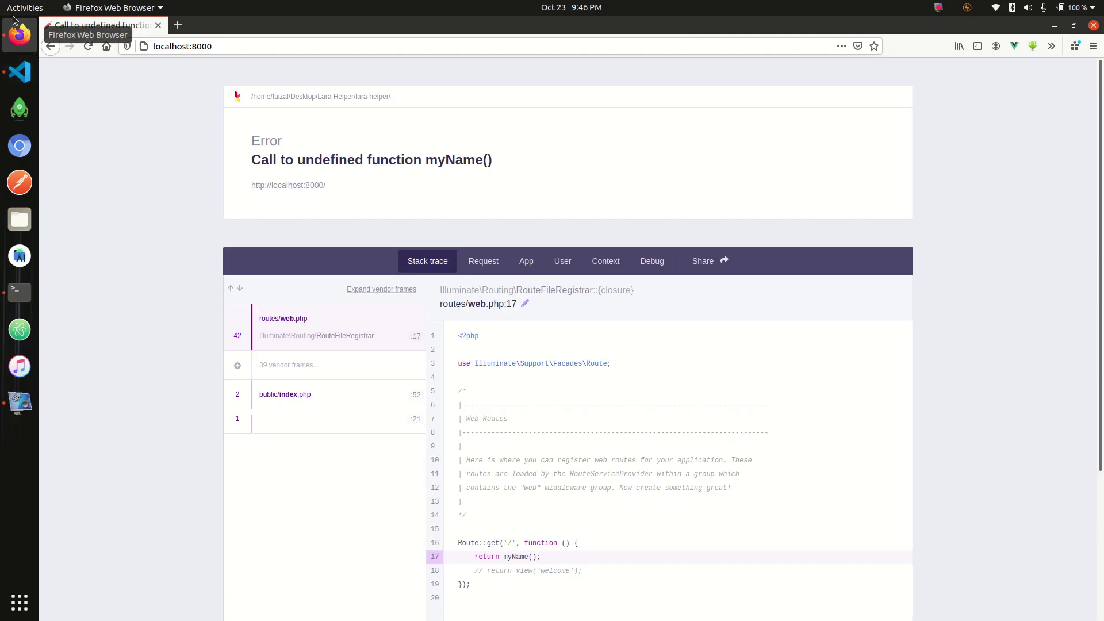
pyautogui.click(90, 47)
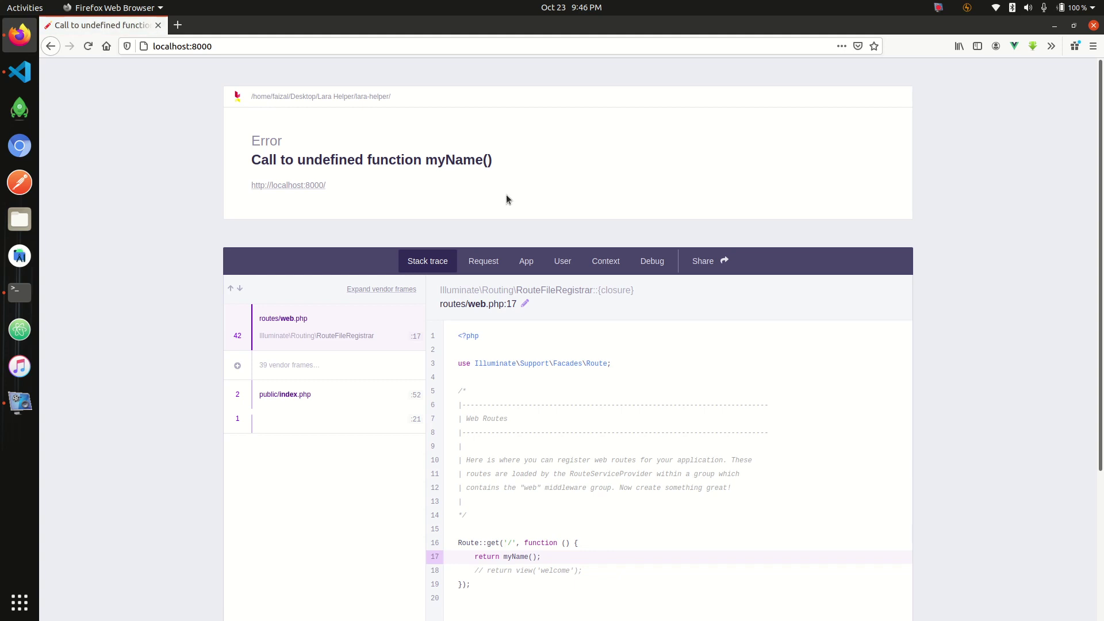
pyautogui.click(19, 73)
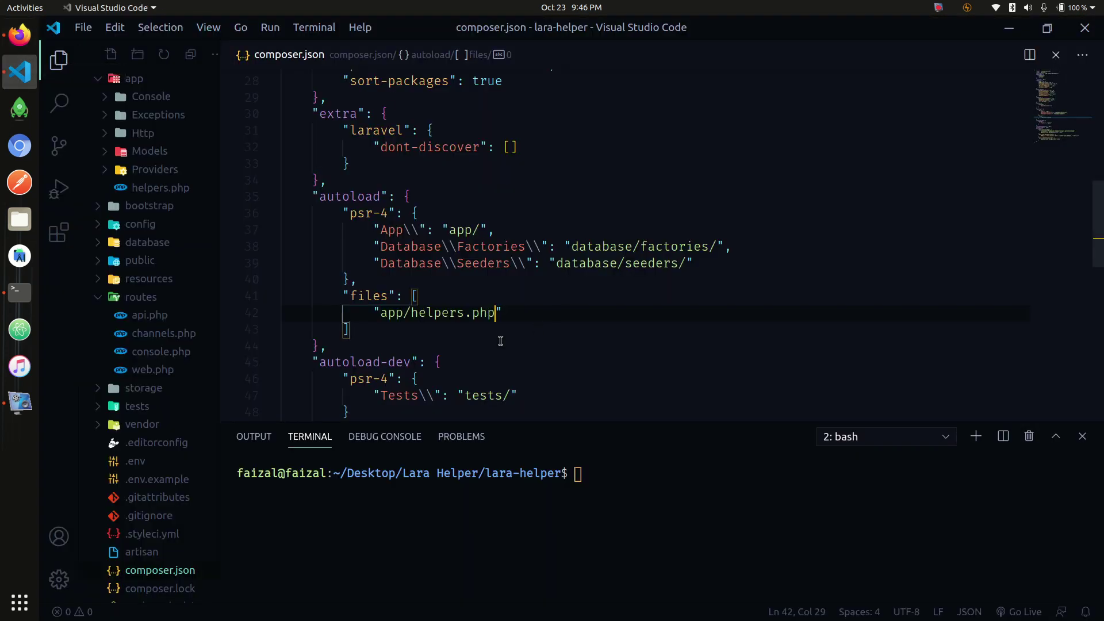
pyautogui.moveTo(342, 295); pyautogui.dragTo(351, 332)
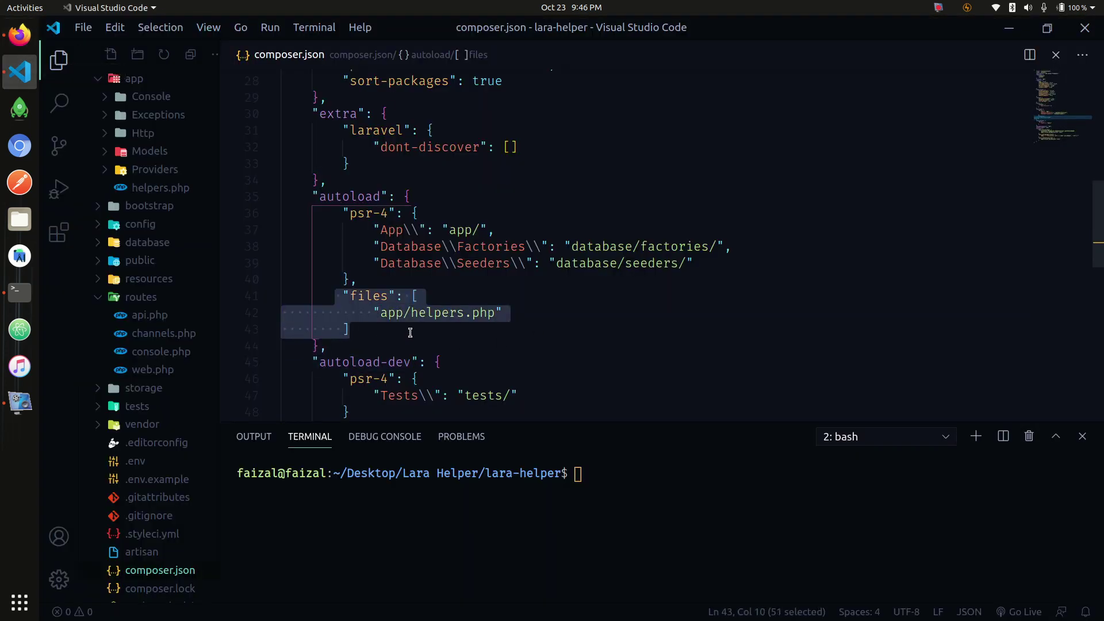
pyautogui.click(455, 321)
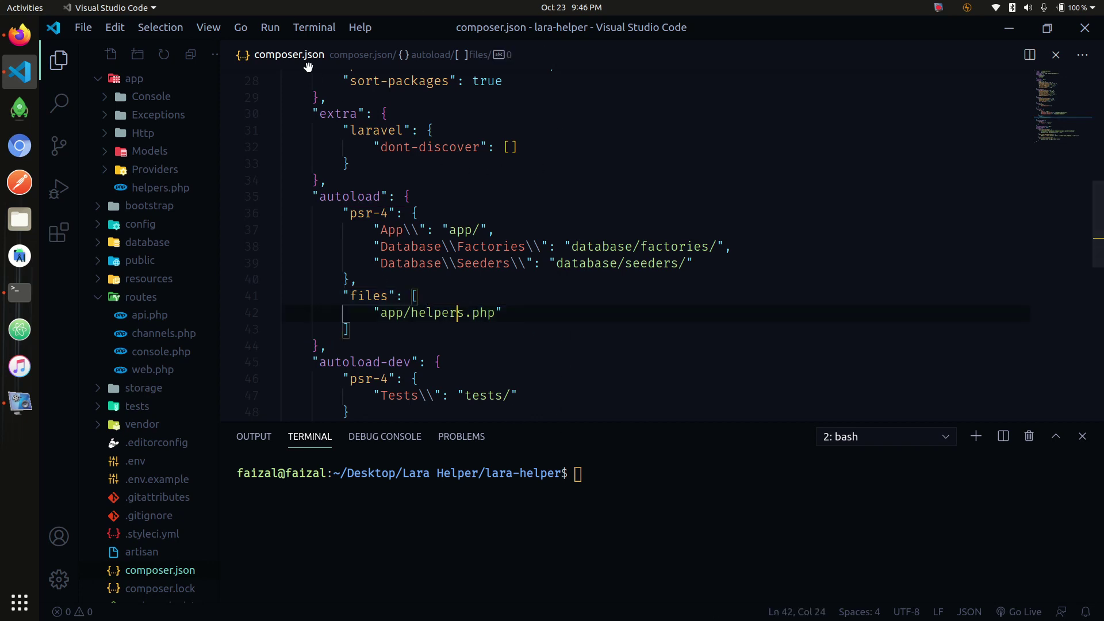
pyautogui.click(737, 518)
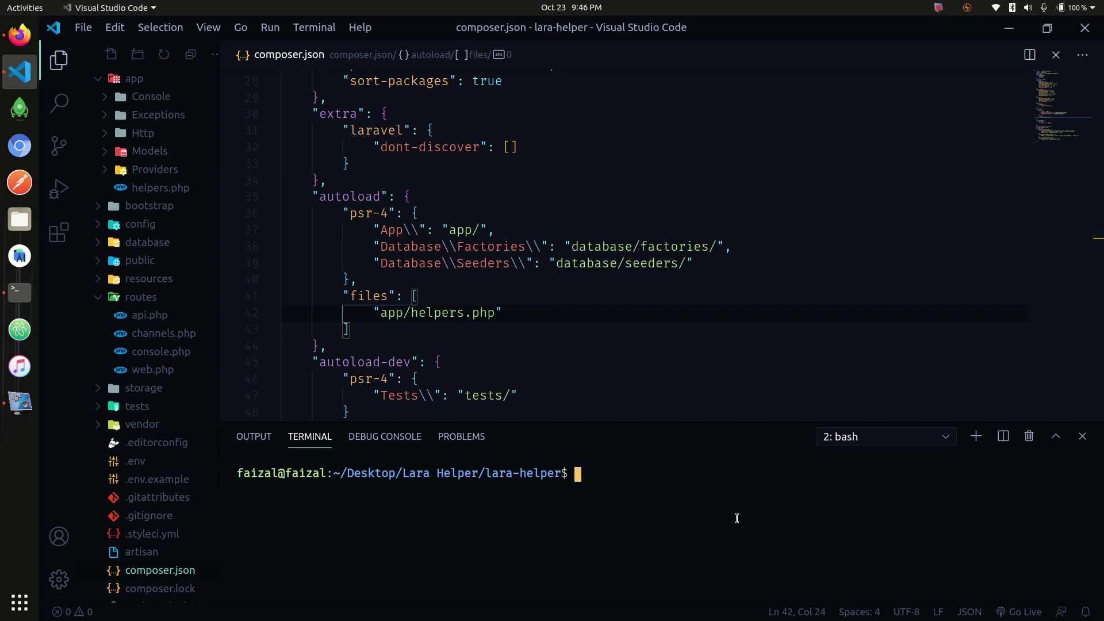
pyautogui.moveTo(343, 296); pyautogui.dragTo(350, 330)
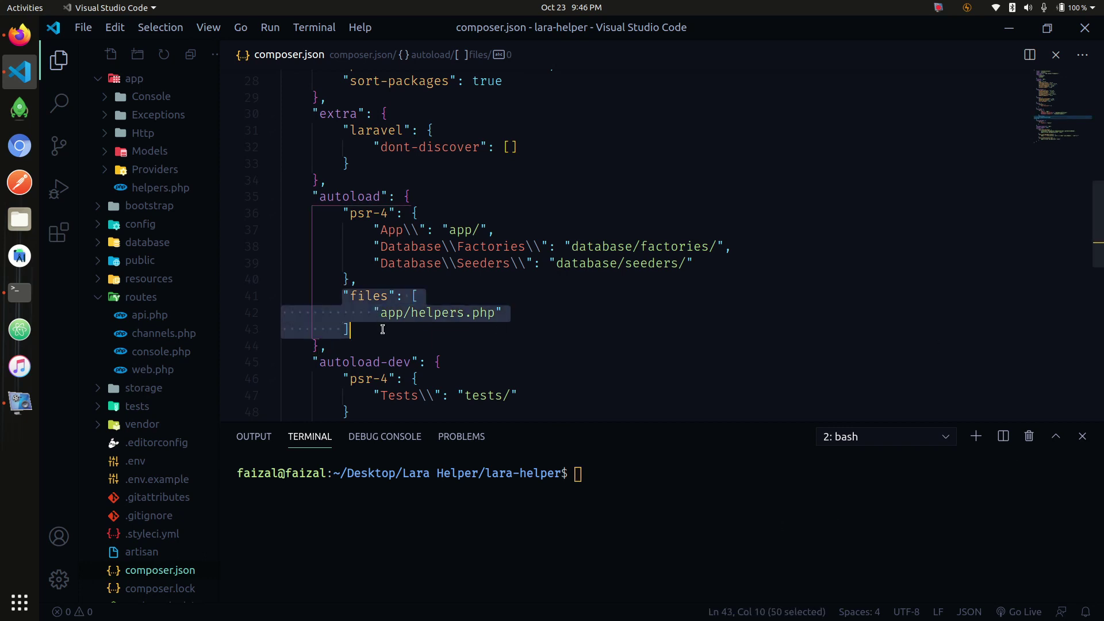
pyautogui.click(697, 472)
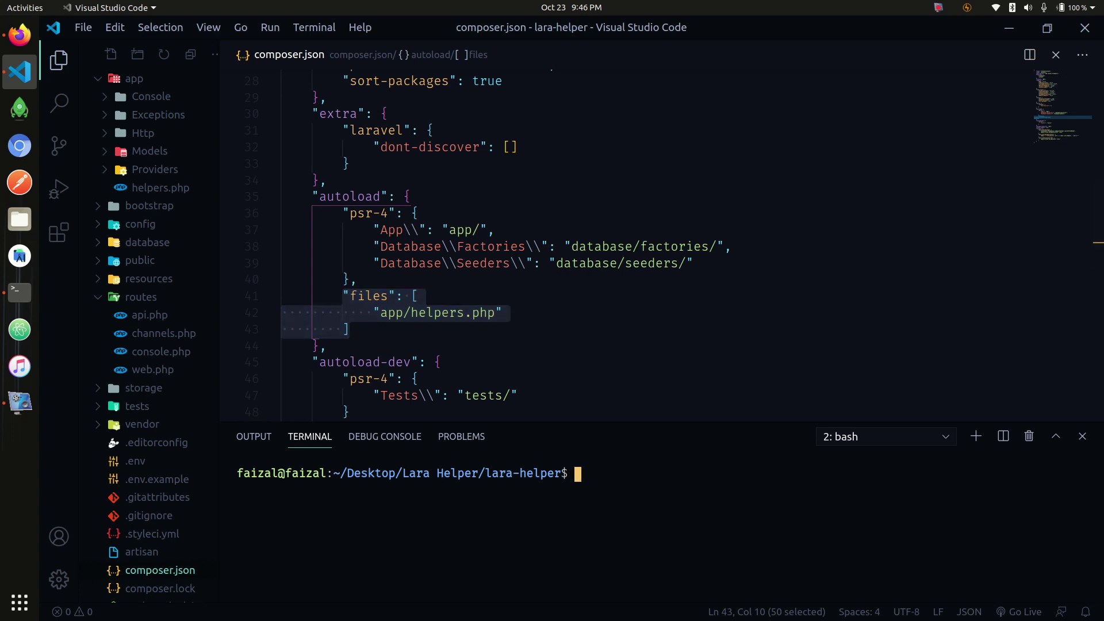
pyautogui.click(350, 295)
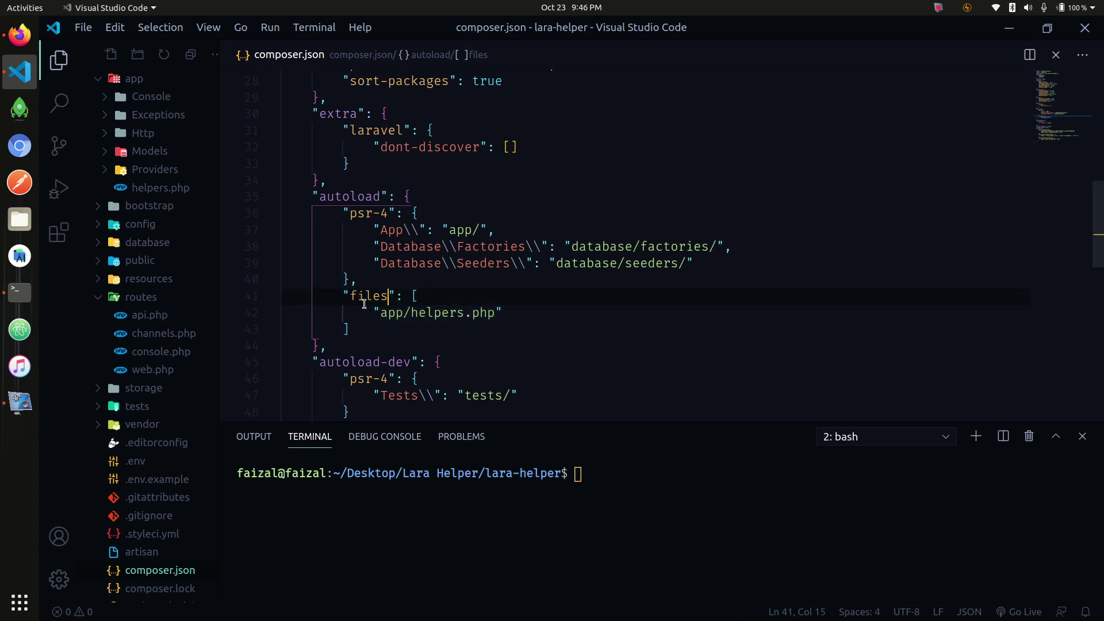
pyautogui.moveTo(344, 295)
pyautogui.mouseDown()
pyautogui.moveTo(360, 316)
pyautogui.moveTo(350, 329)
pyautogui.mouseUp()
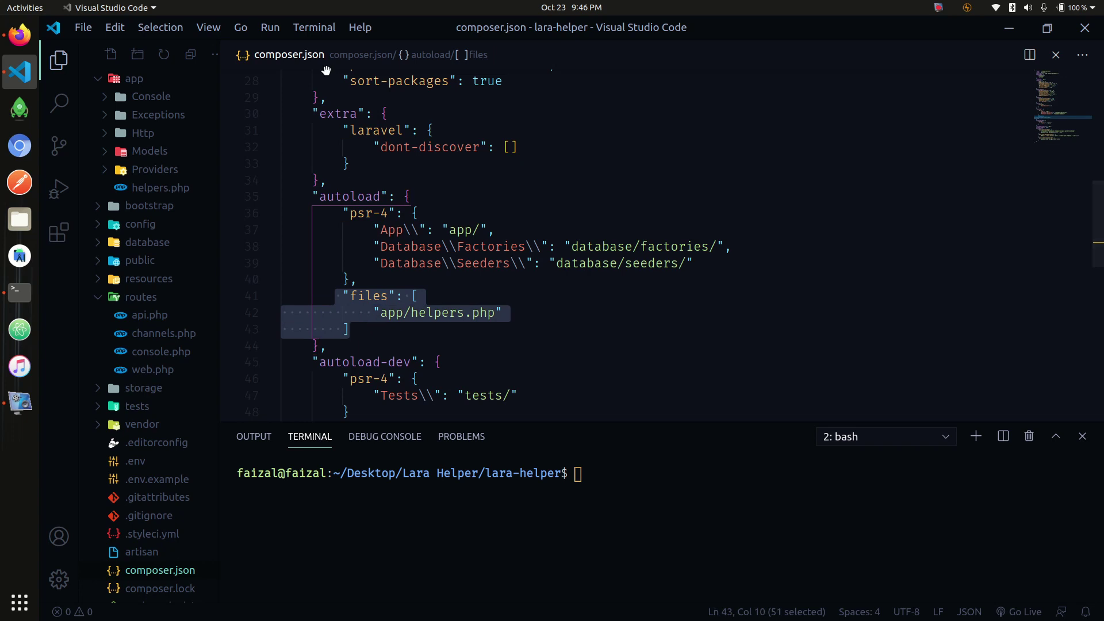
pyautogui.click(684, 527)
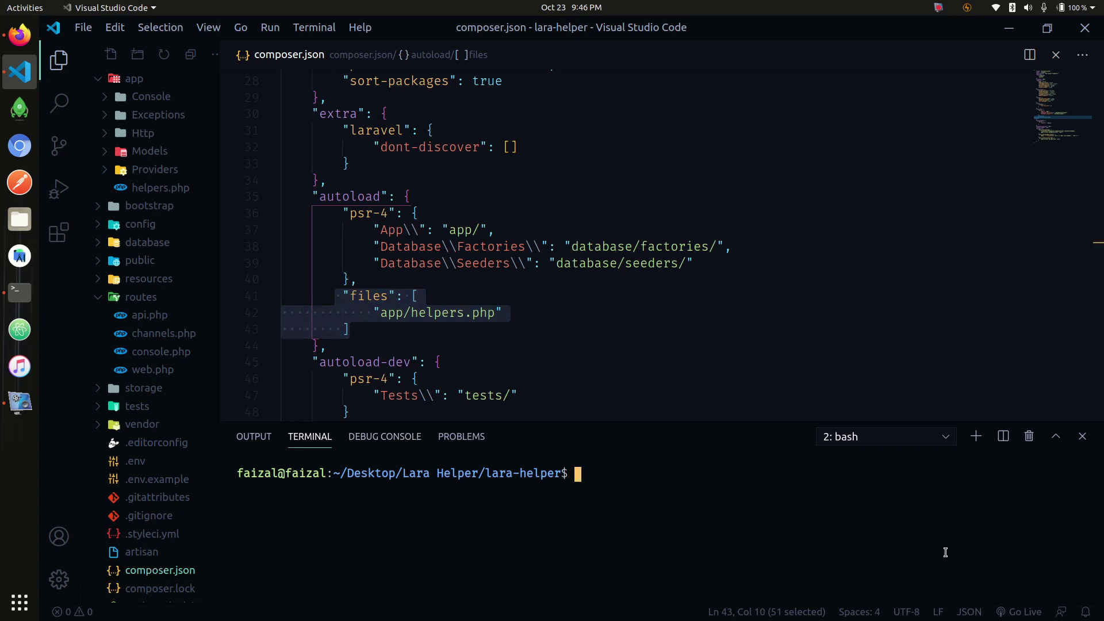
pyautogui.write('composer ')
pyautogui.write('dump')
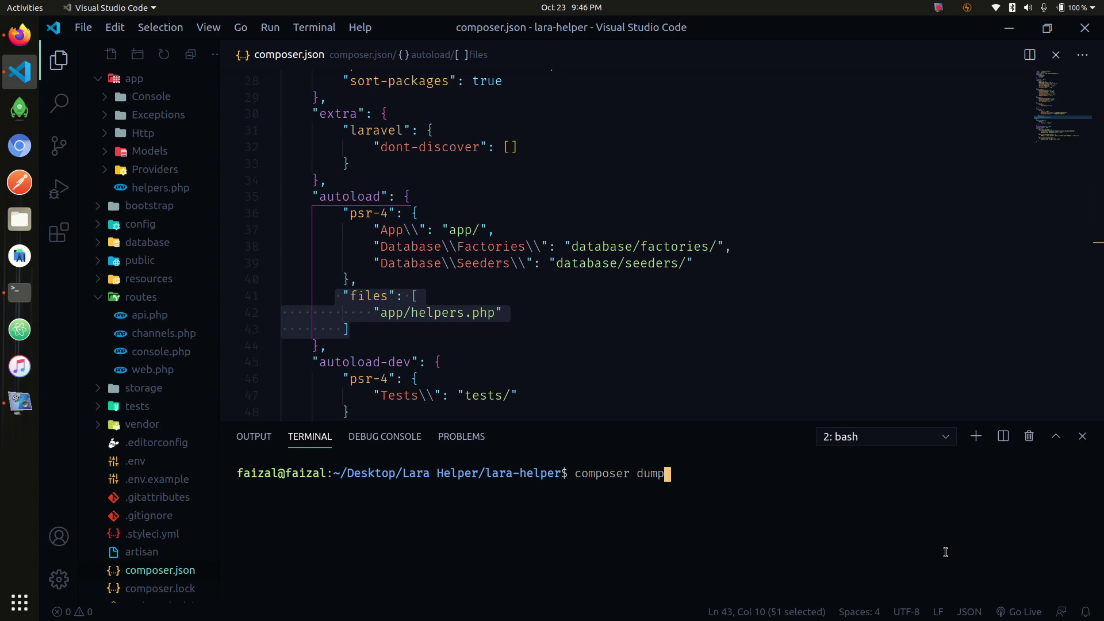
pyautogui.write('-au')
pyautogui.write('toload')
# Run composer dump-autoload, review the files entry, then view web.php's return myName() line.
pyautogui.press('Return')
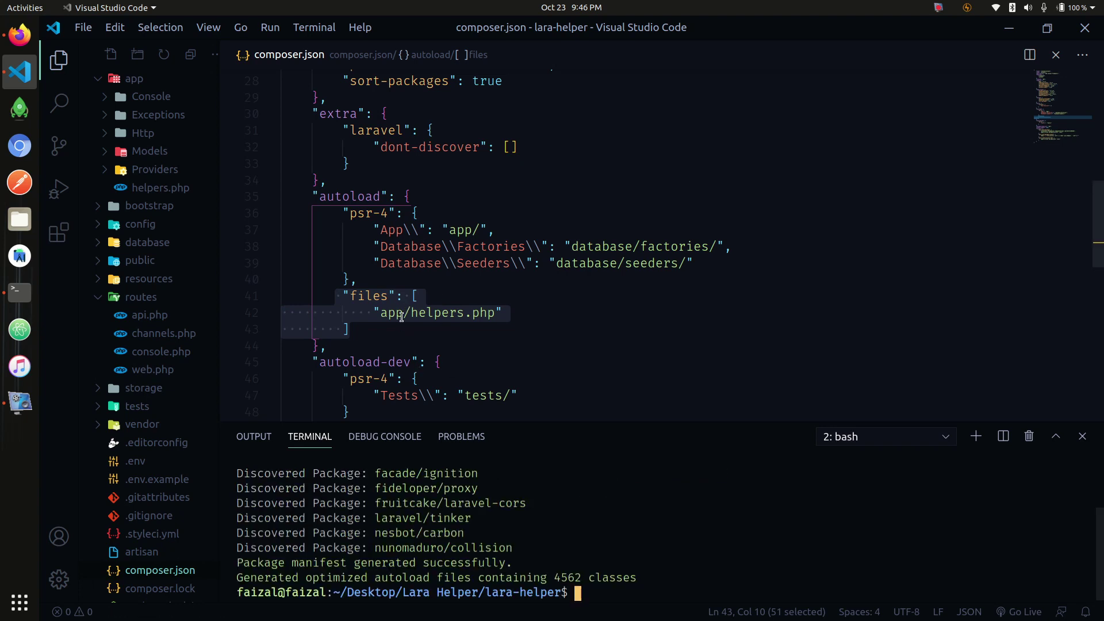
pyautogui.click(345, 296)
pyautogui.moveTo(343, 296); pyautogui.dragTo(374, 328)
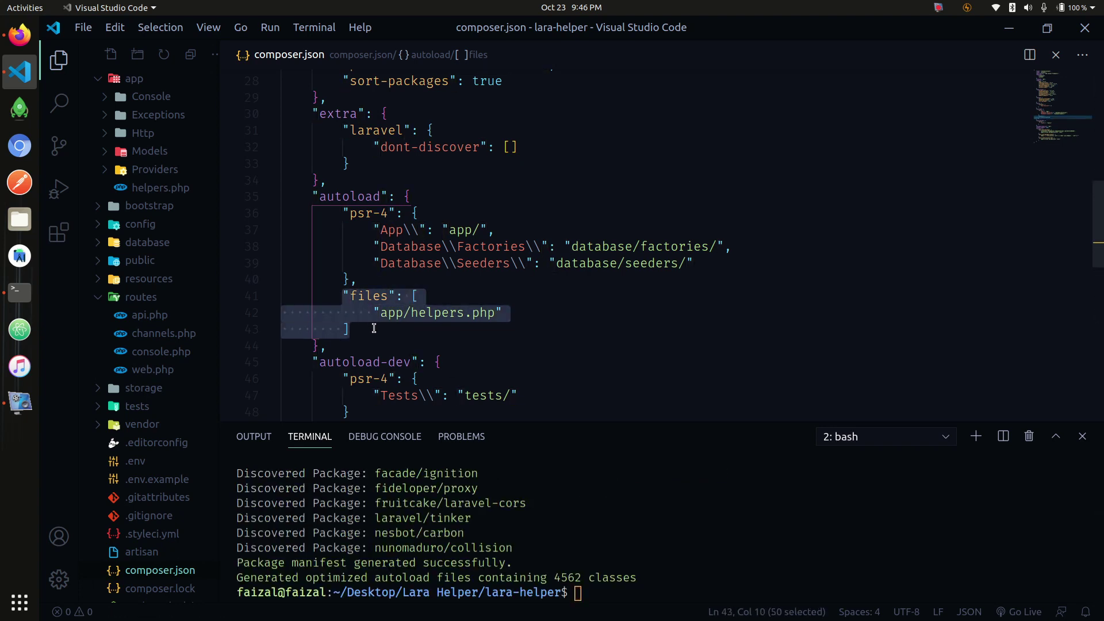
pyautogui.click(424, 312)
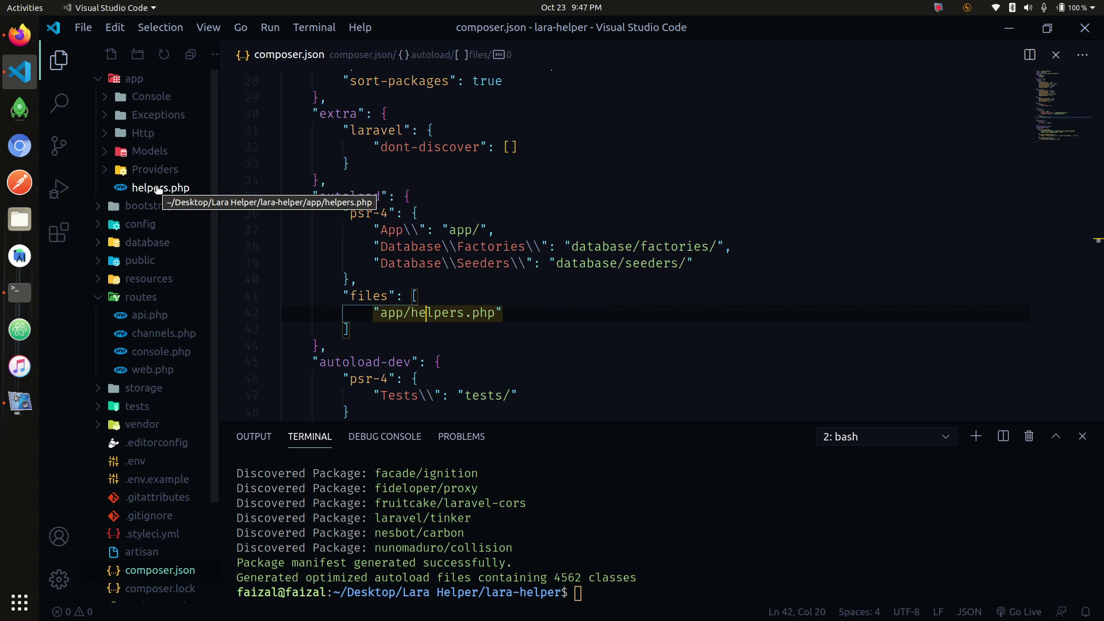
pyautogui.hotkey('ctrl', 'Tab')
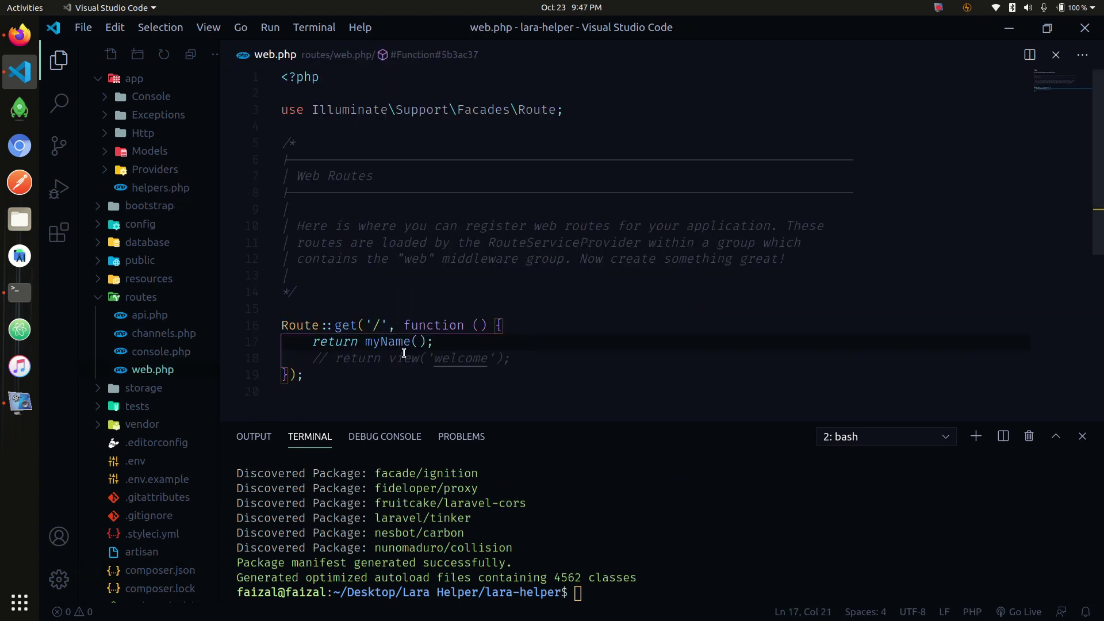
pyautogui.moveTo(312, 342); pyautogui.dragTo(435, 343)
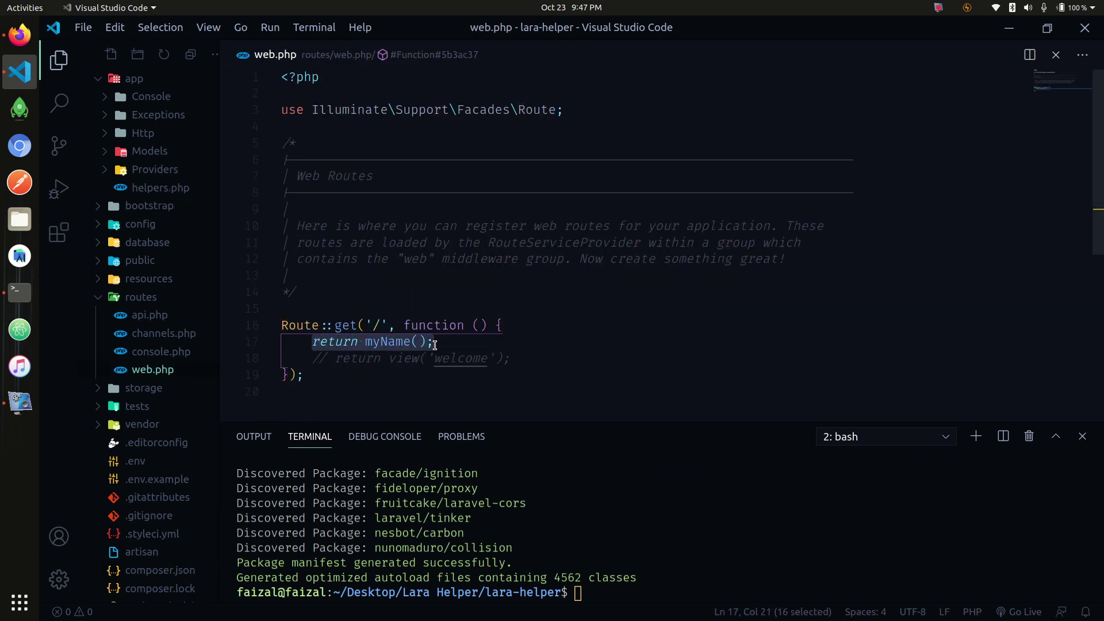
# Reload localhost and confirm the page now shows "hlaing min than".
pyautogui.click(20, 35)
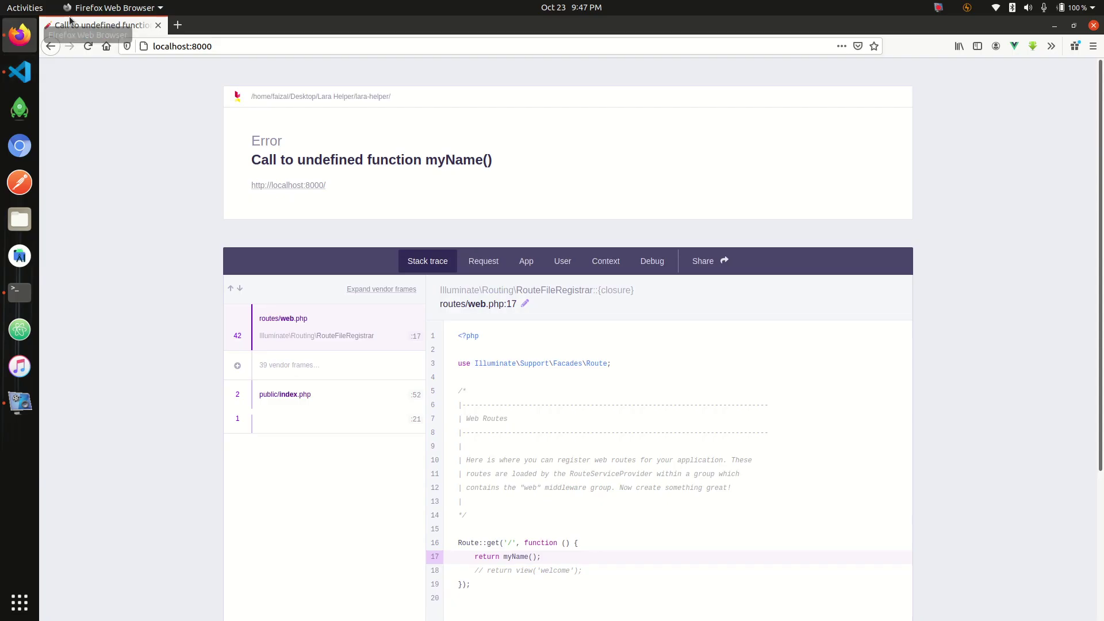
pyautogui.click(88, 46)
pyautogui.moveTo(89, 68); pyautogui.dragTo(43, 67)
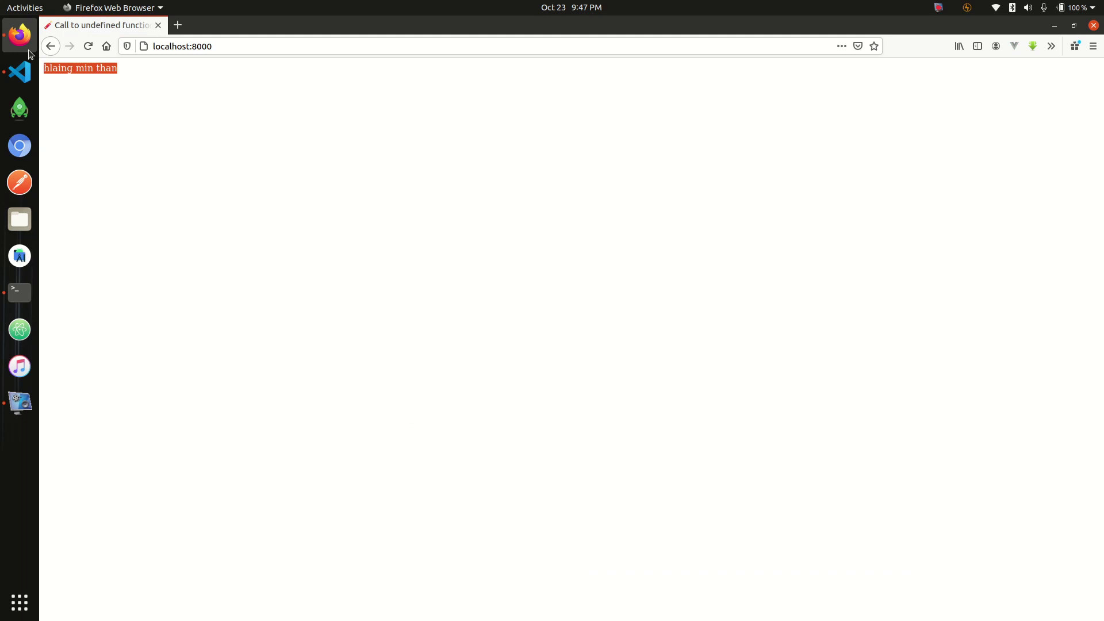
pyautogui.click(19, 72)
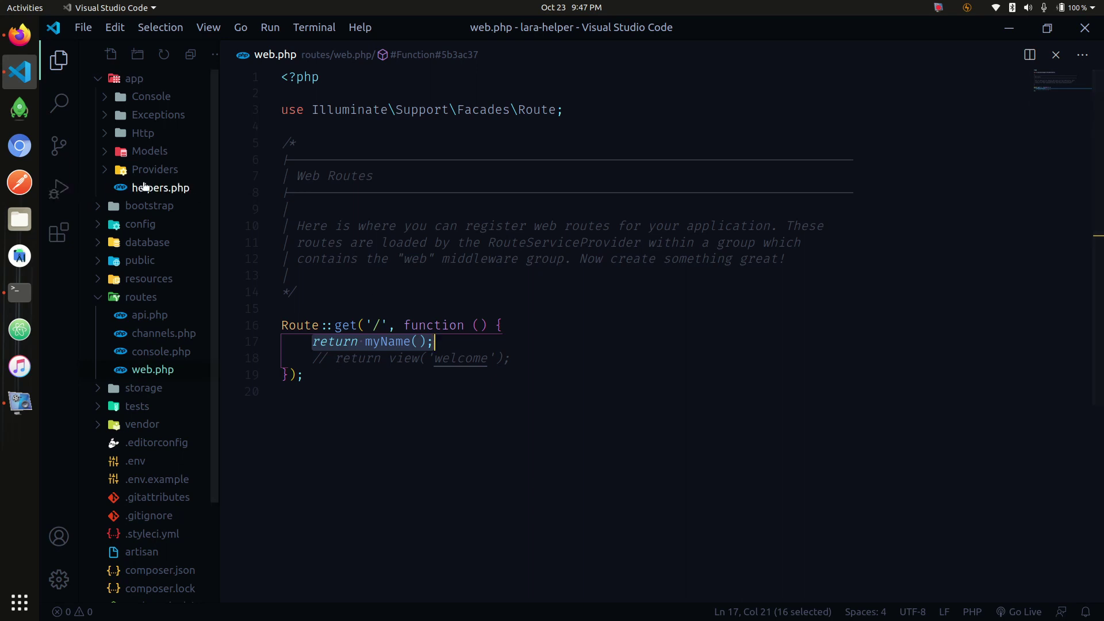
# Add an age() function returning "19" below myName() in helpers.php and save it.
pyautogui.click(160, 188)
pyautogui.click(347, 154)
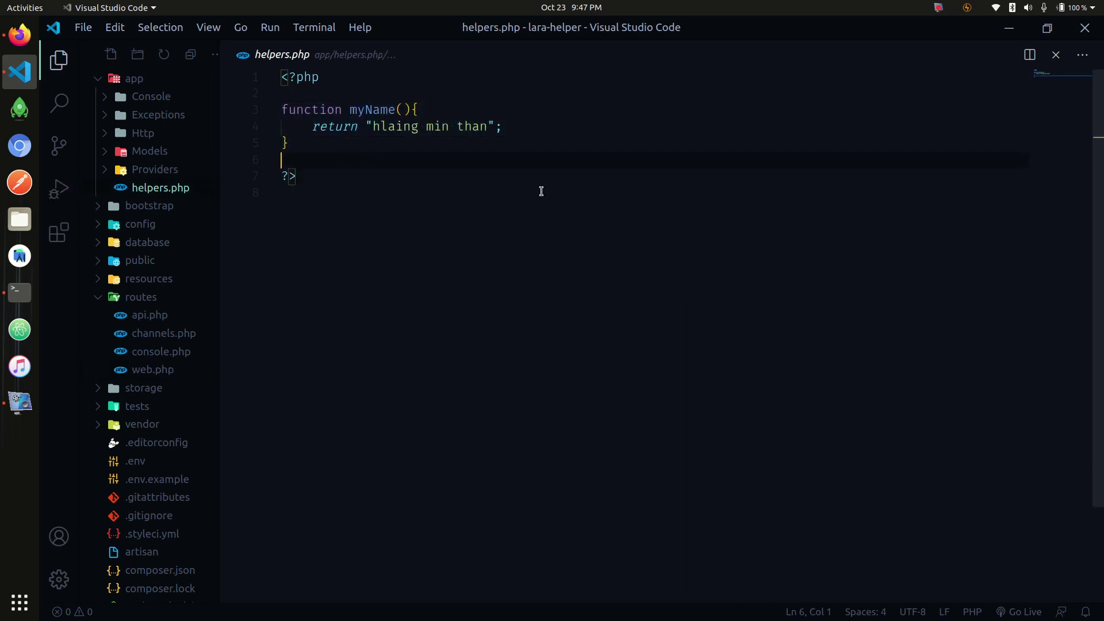
pyautogui.write('func')
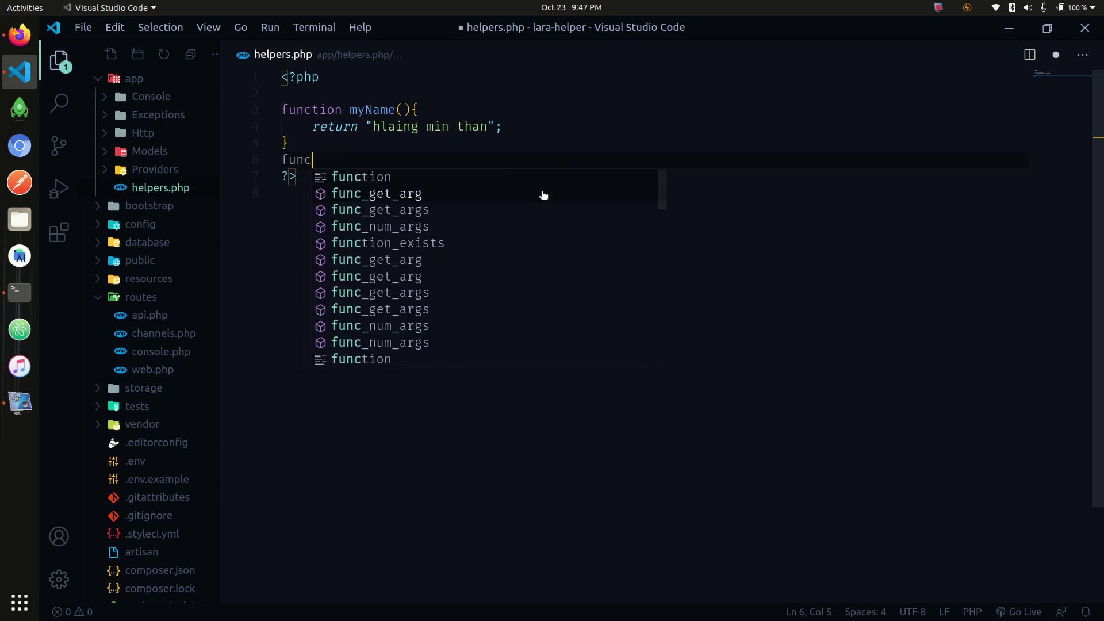
pyautogui.write('tion atge')
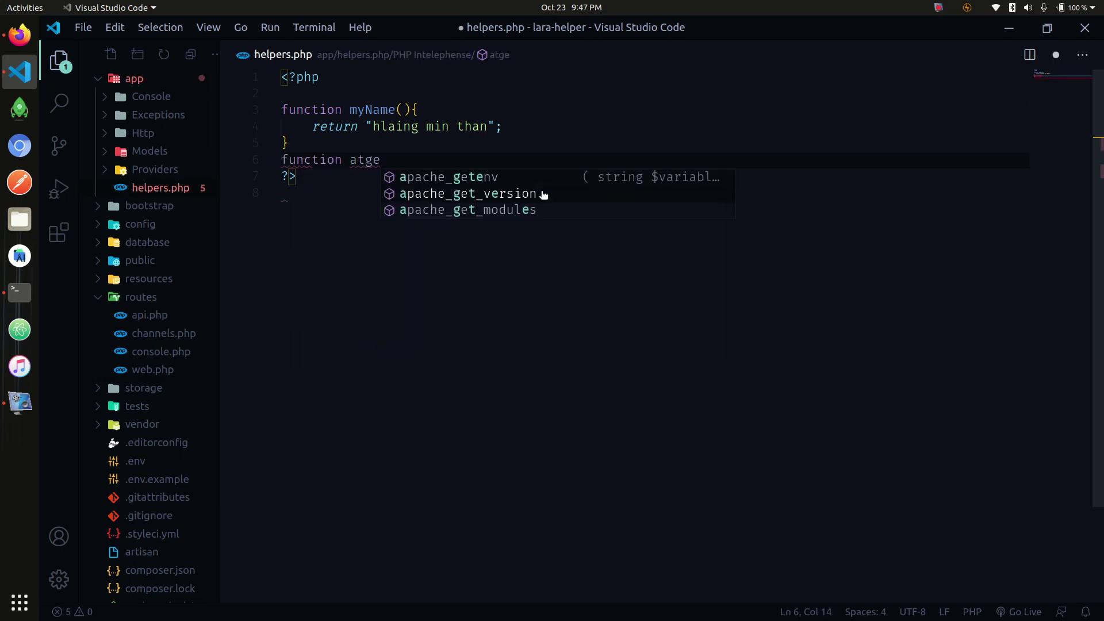
pyautogui.press('BackSpace')
pyautogui.press('BackSpace')
pyautogui.press('BackSpace')
pyautogui.write('ge()')
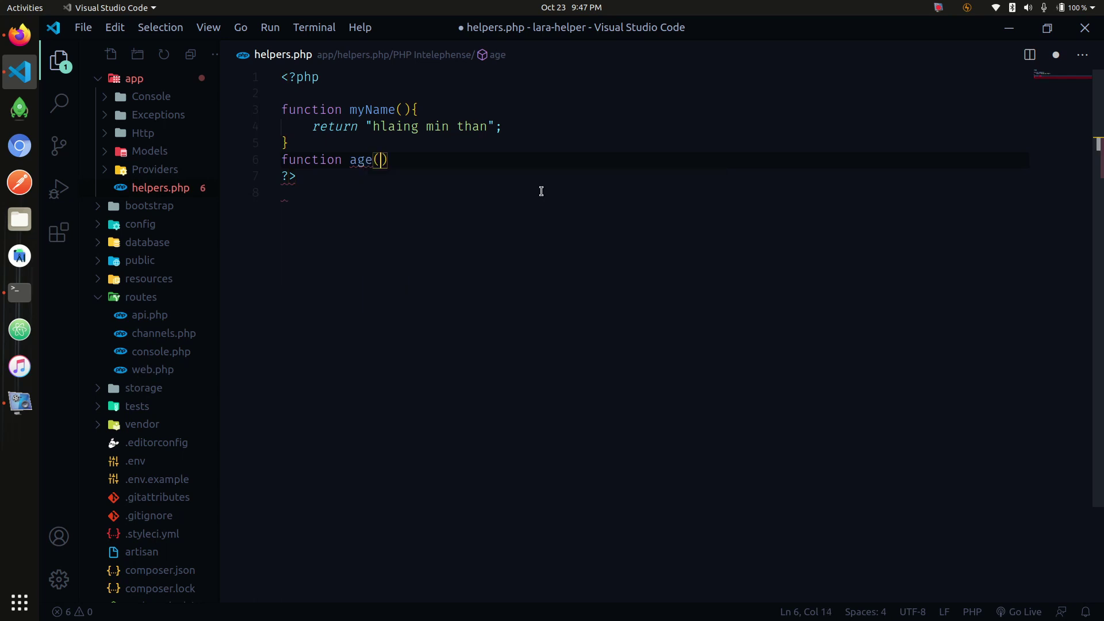
pyautogui.write('{')
pyautogui.press('Return')
pyautogui.write('retur')
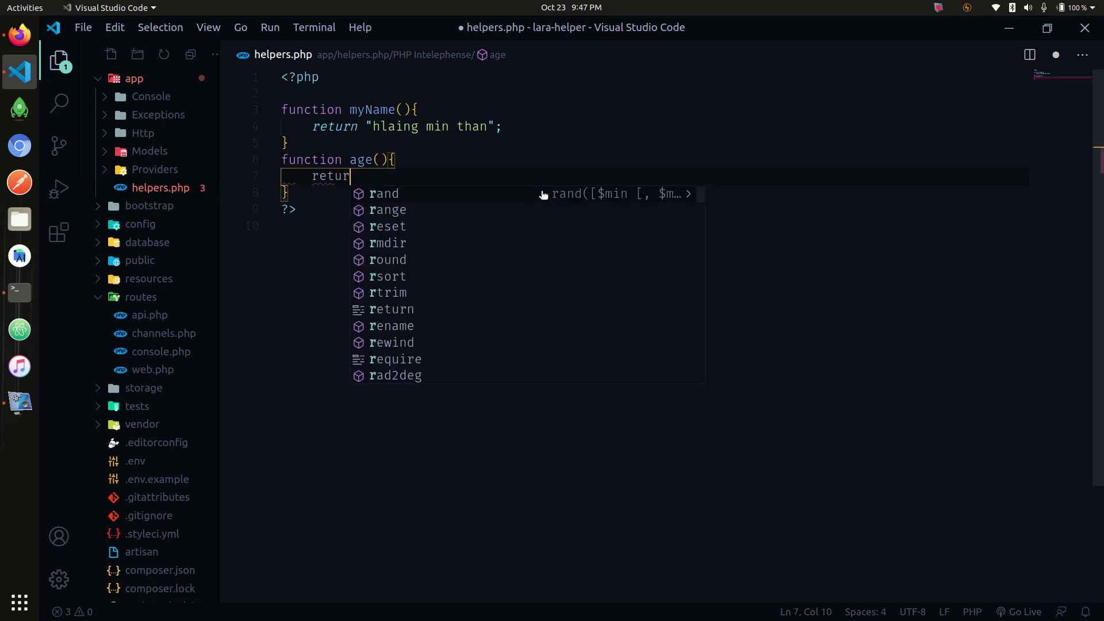
pyautogui.write('n "')
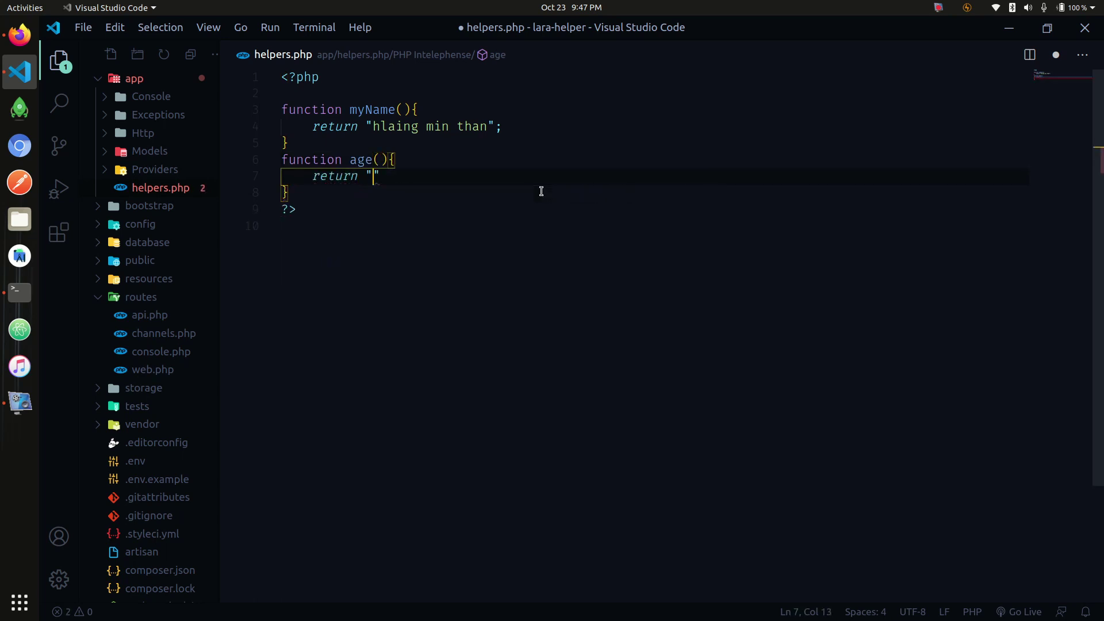
pyautogui.write('19')
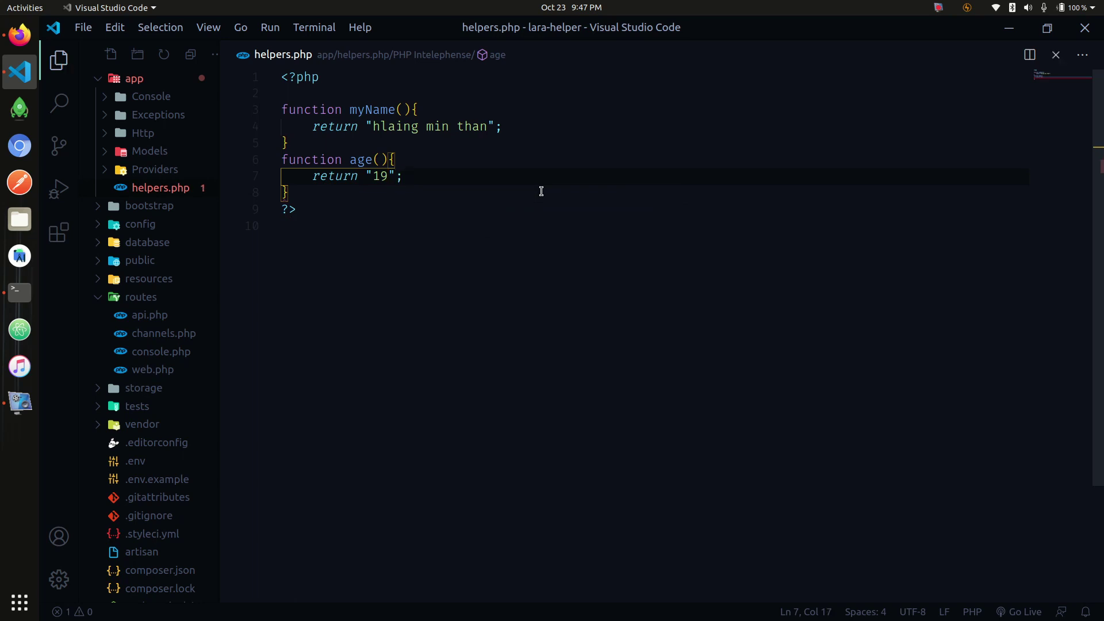
pyautogui.hotkey('ctrl', 's')
pyautogui.moveTo(293, 193); pyautogui.dragTo(254, 157)
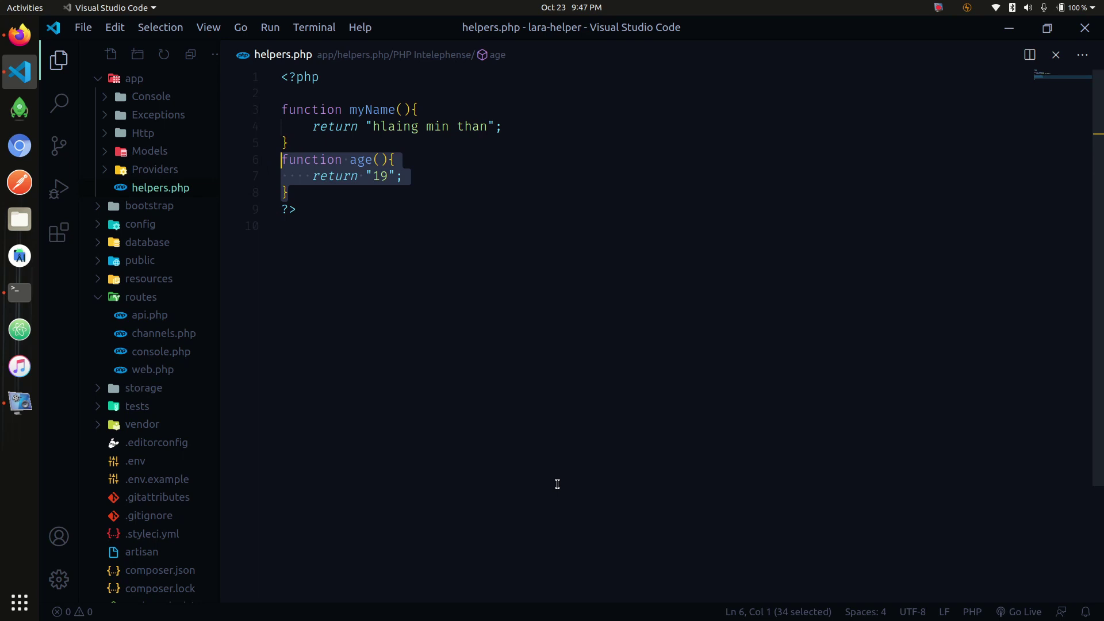
pyautogui.hotkey('ctrl', 'Tab')
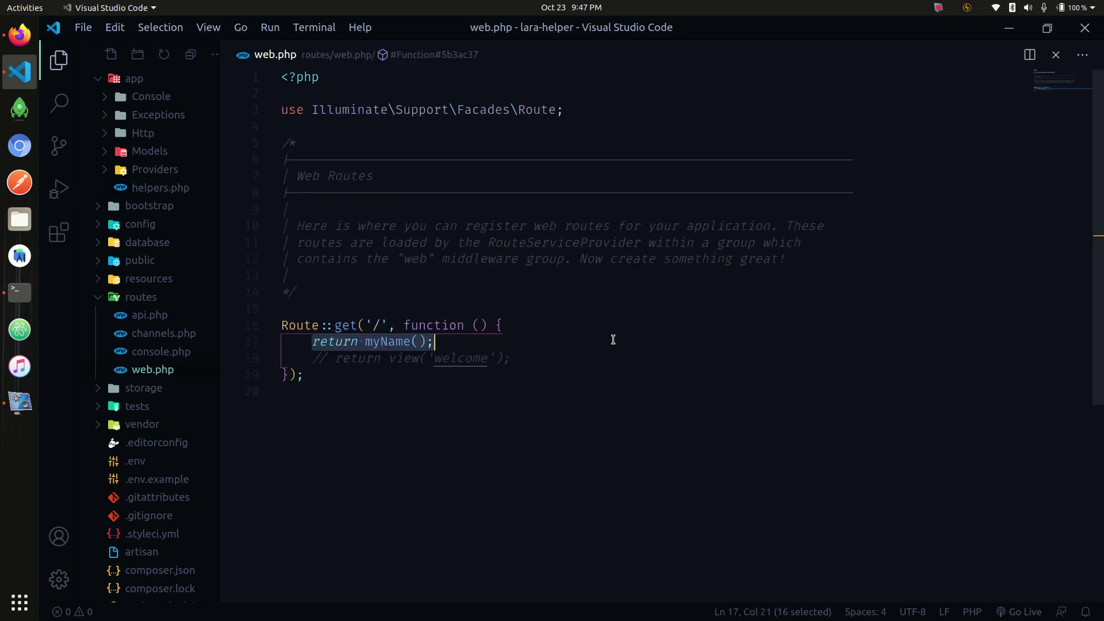
# Append a space and an age helper call after myName() in web.php, then check helpers.php.
pyautogui.click(427, 343)
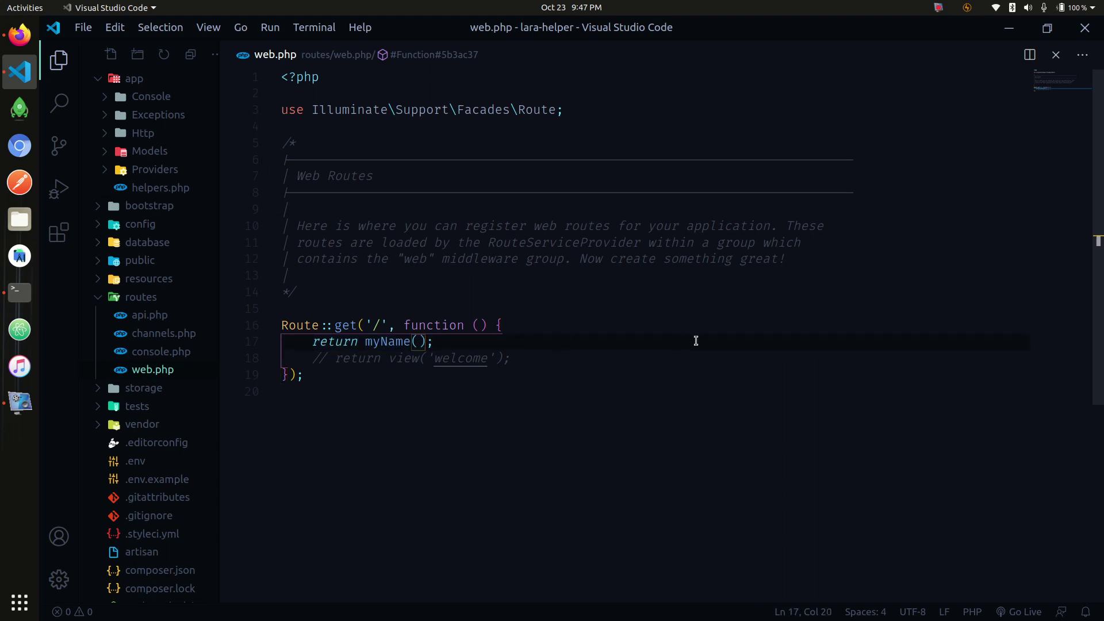
pyautogui.write('.""')
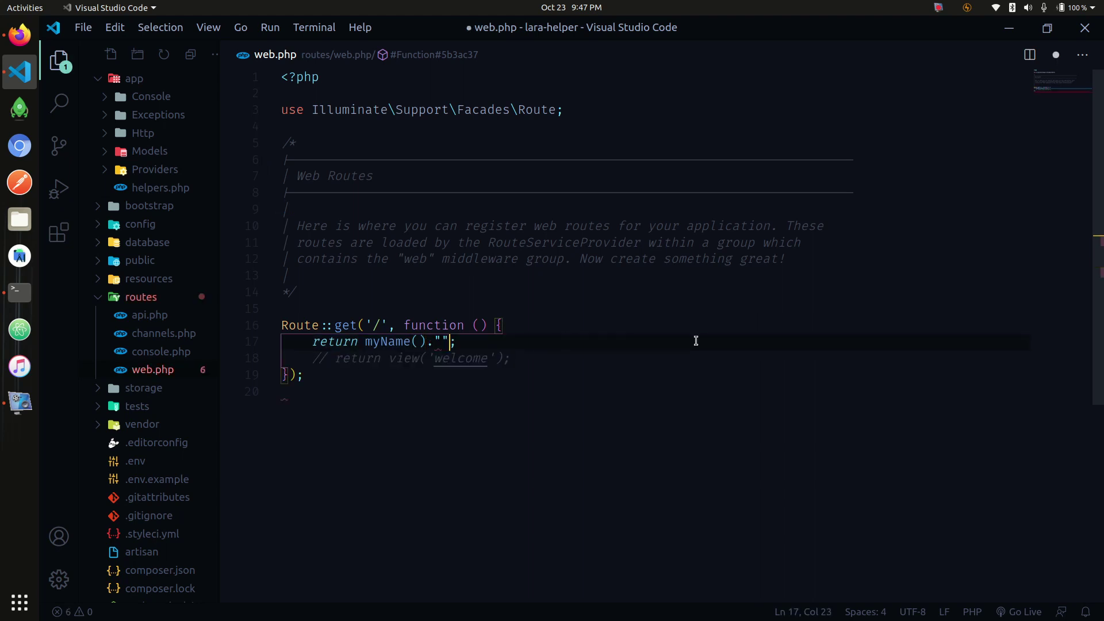
pyautogui.write(' .')
pyautogui.write('mya')
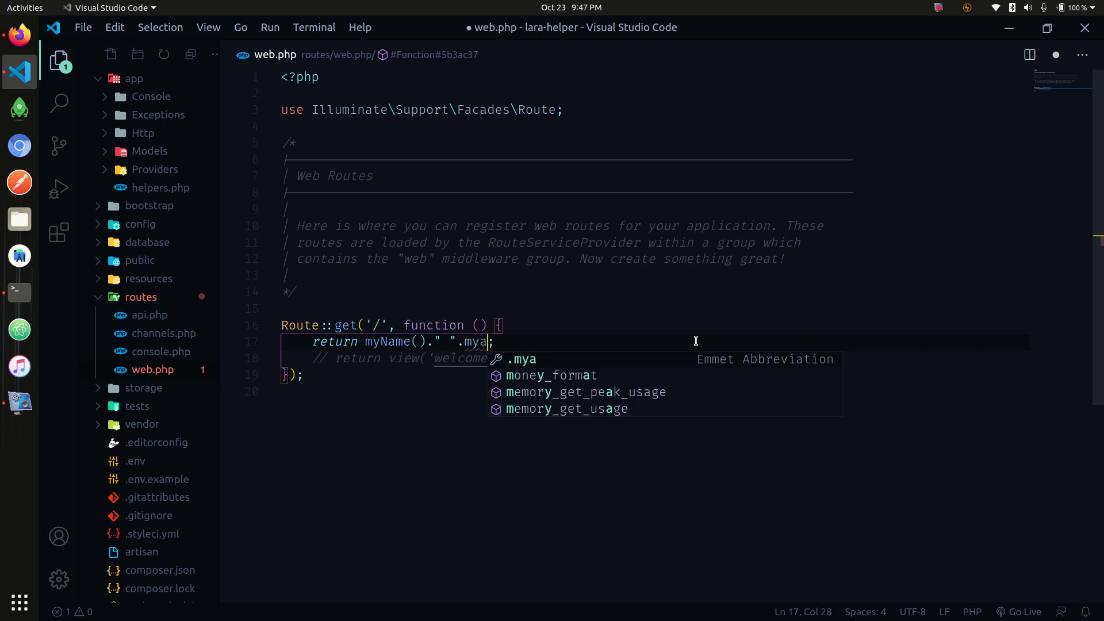
pyautogui.press('BackSpace')
pyautogui.write('Age(')
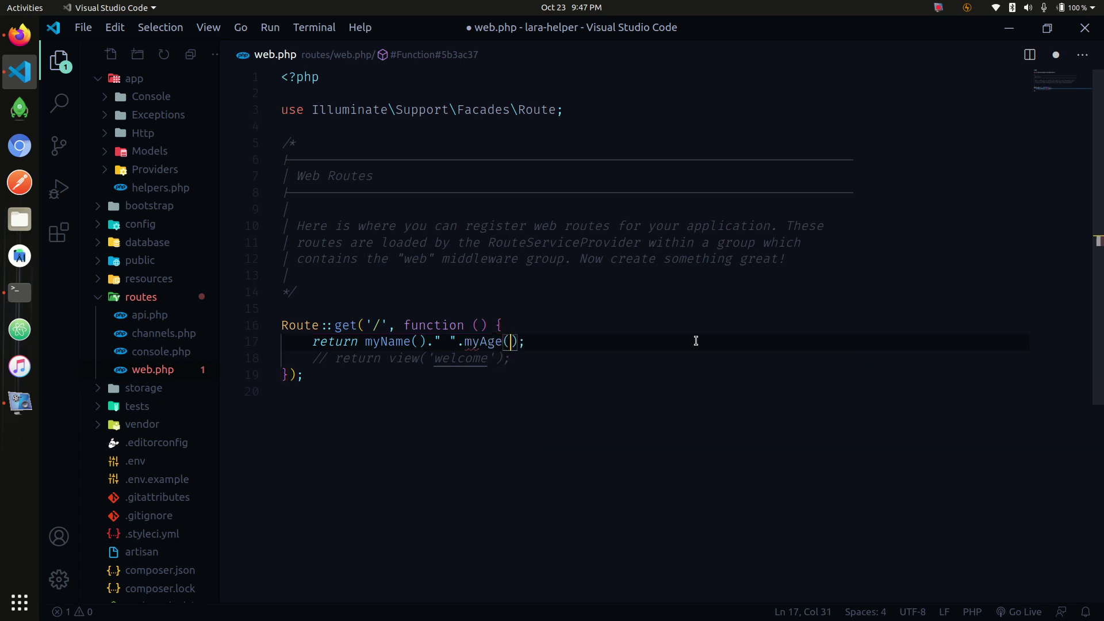
pyautogui.hotkey('ctrl', 's')
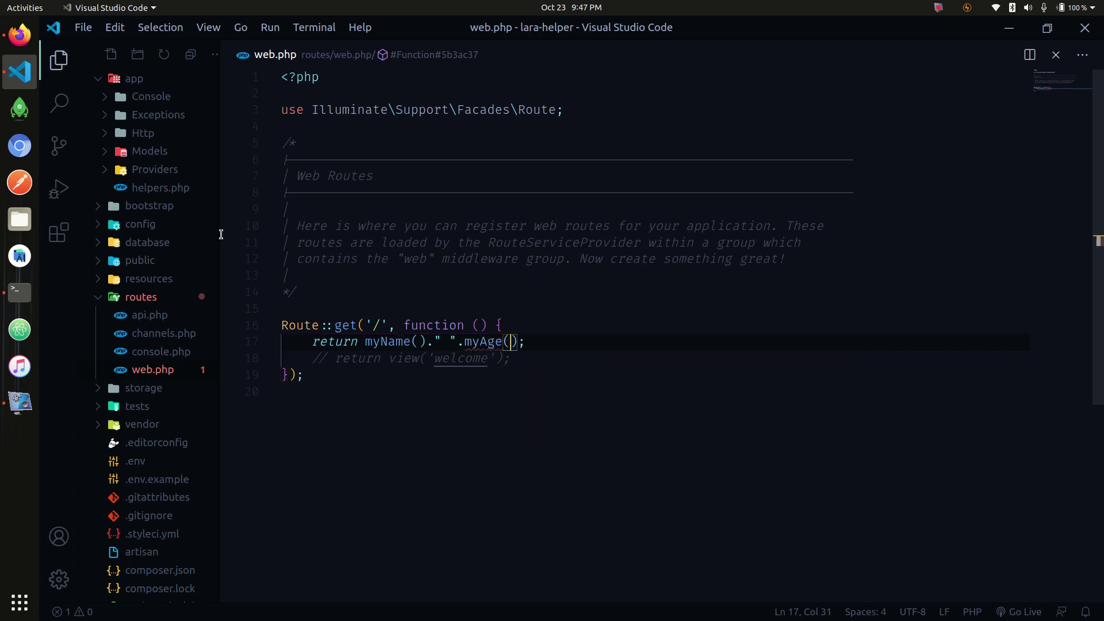
pyautogui.click(161, 187)
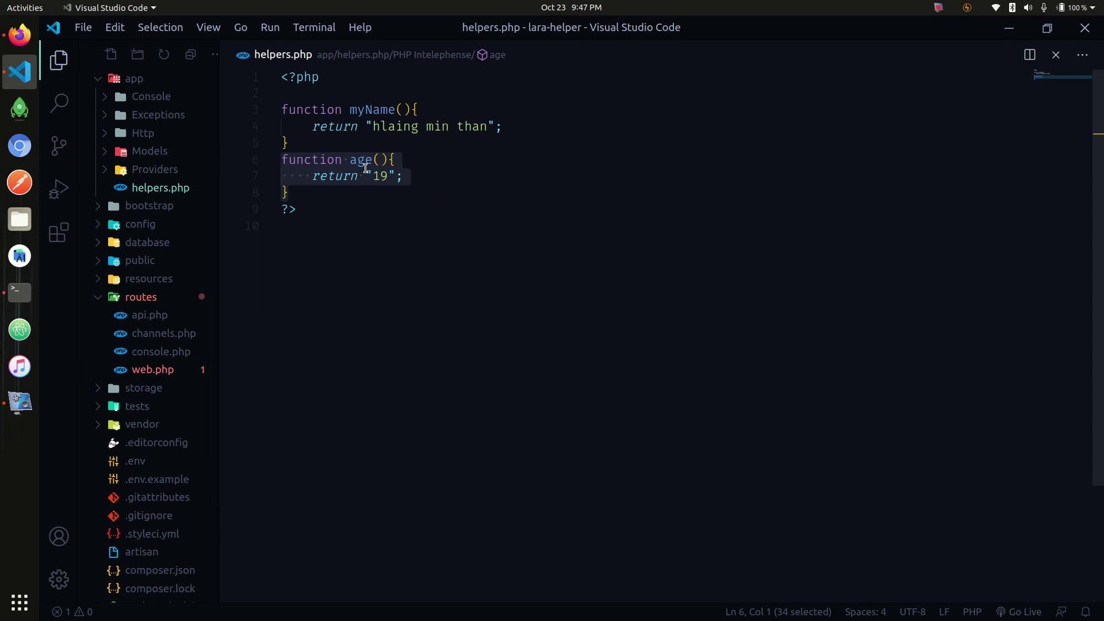
pyautogui.hotkey('ctrl', '`')
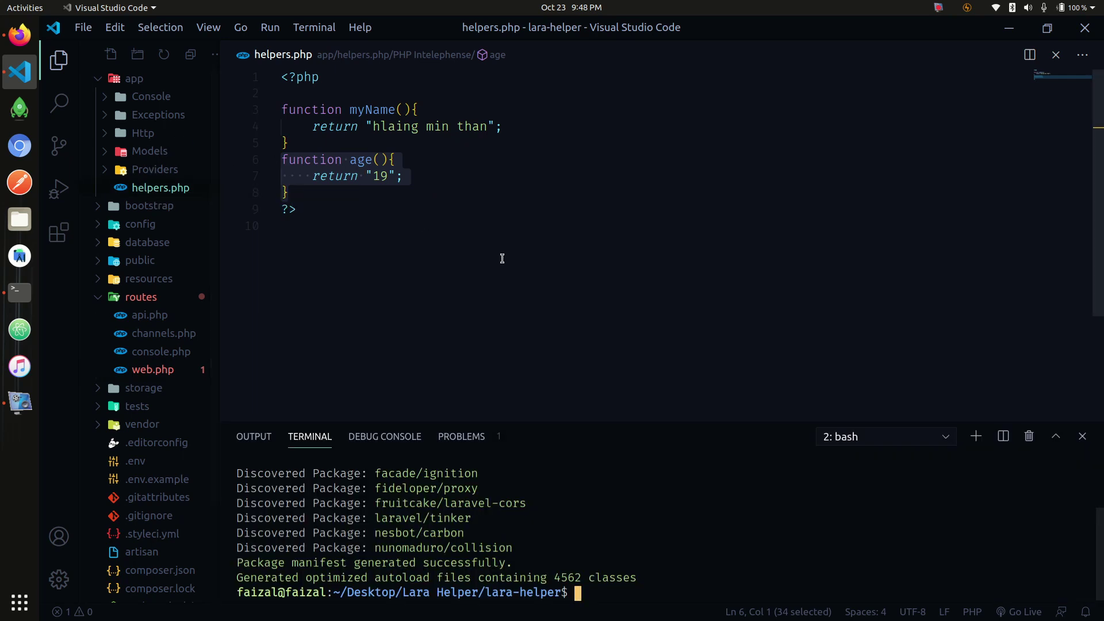
pyautogui.hotkey('ctrl', '`')
pyautogui.hotkey('ctrl', 'Tab')
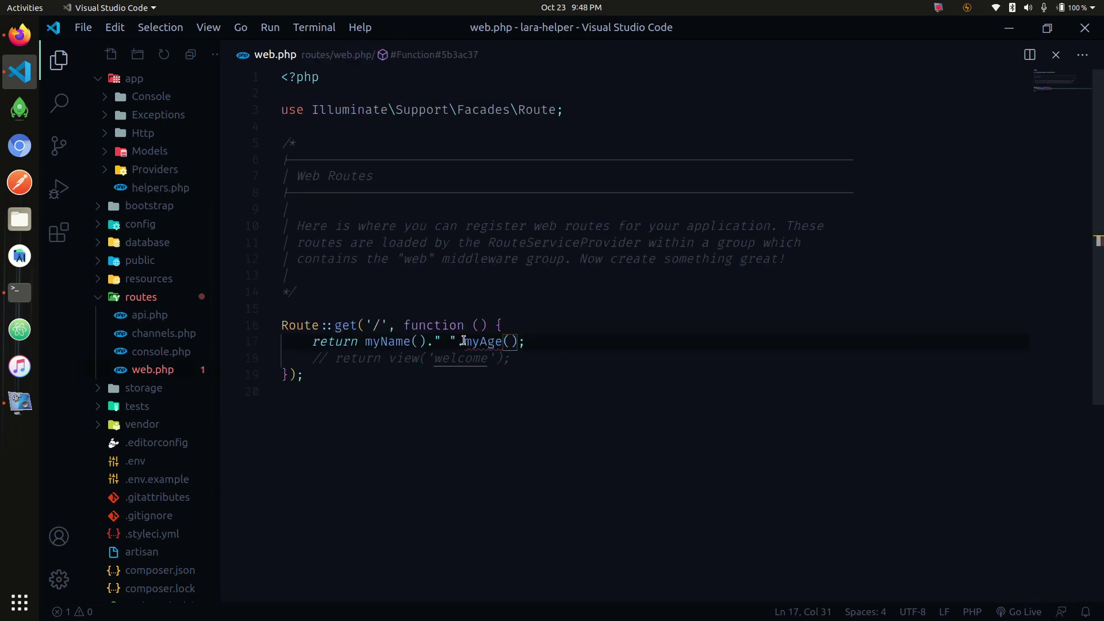
# Rename the myAge call to age(), save, and reload localhost to show "hlaing min than 19".
pyautogui.click(487, 342)
pyautogui.doubleClick(487, 342)
pyautogui.write('age')
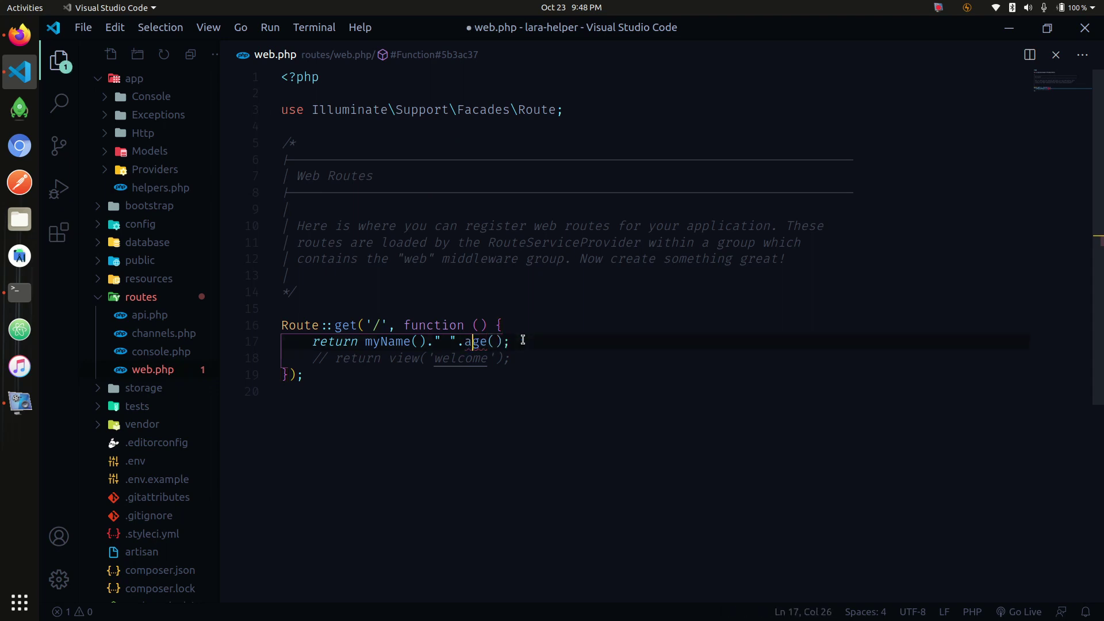
pyautogui.hotkey('ctrl', 's')
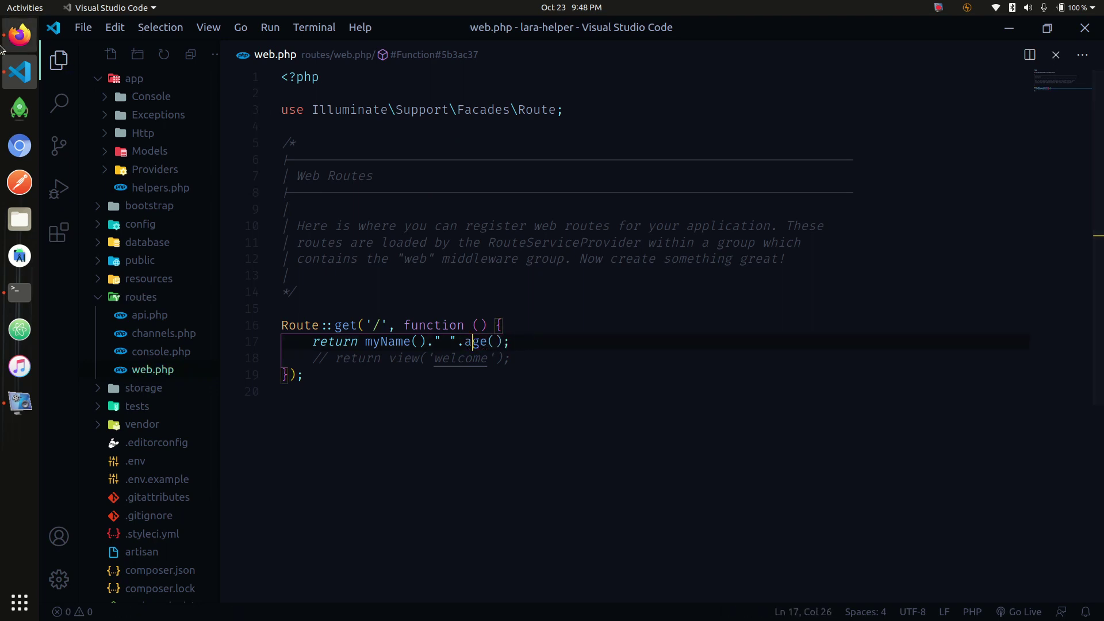
pyautogui.click(20, 35)
pyautogui.click(88, 46)
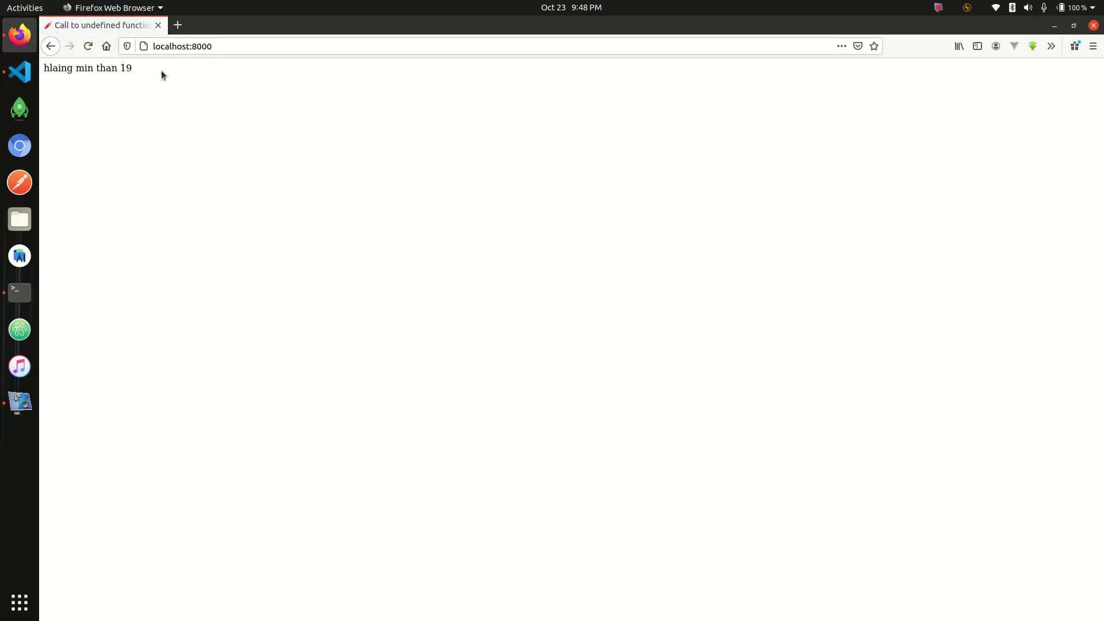
pyautogui.moveTo(134, 69); pyautogui.dragTo(54, 69)
pyautogui.click(173, 173)
# Reopen helpers.php and highlight the myName() and age() definitions.
pyautogui.click(19, 71)
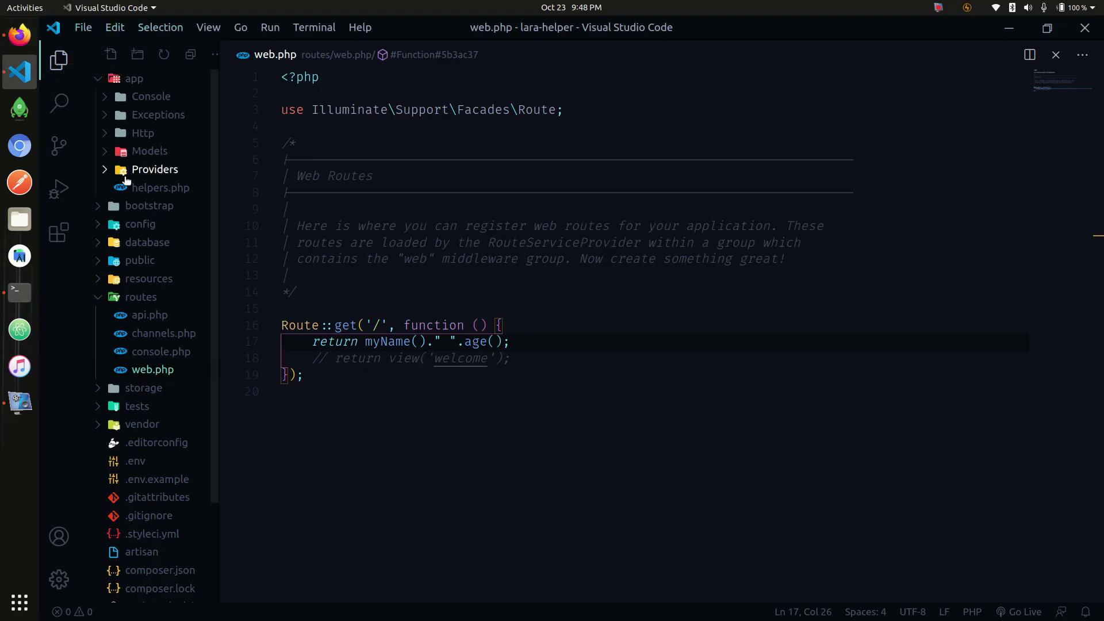
pyautogui.click(160, 187)
pyautogui.click(336, 192)
pyautogui.moveTo(293, 194); pyautogui.dragTo(270, 105)
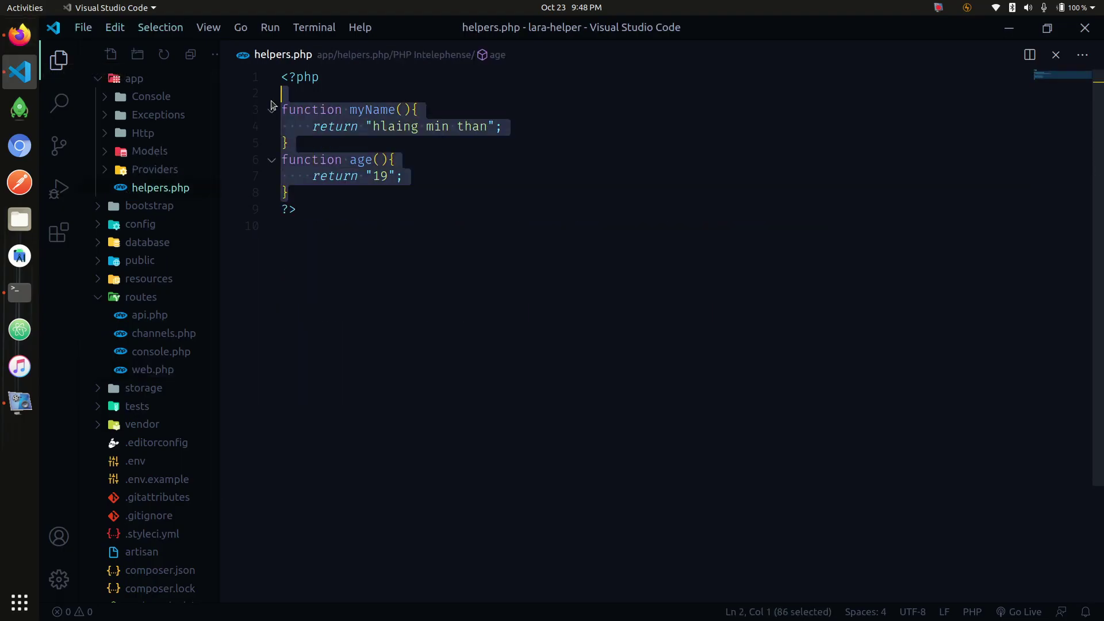